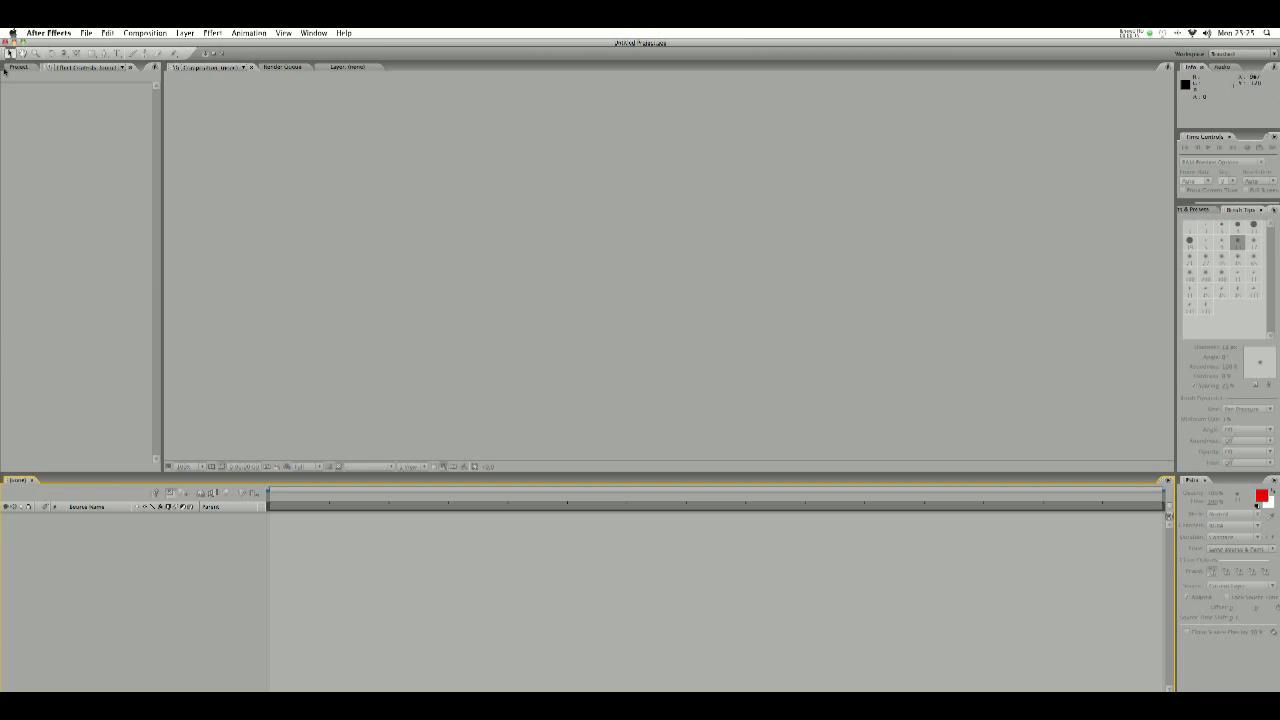
Step: Import the footage file cey parody.mov into the project
click(88, 33)
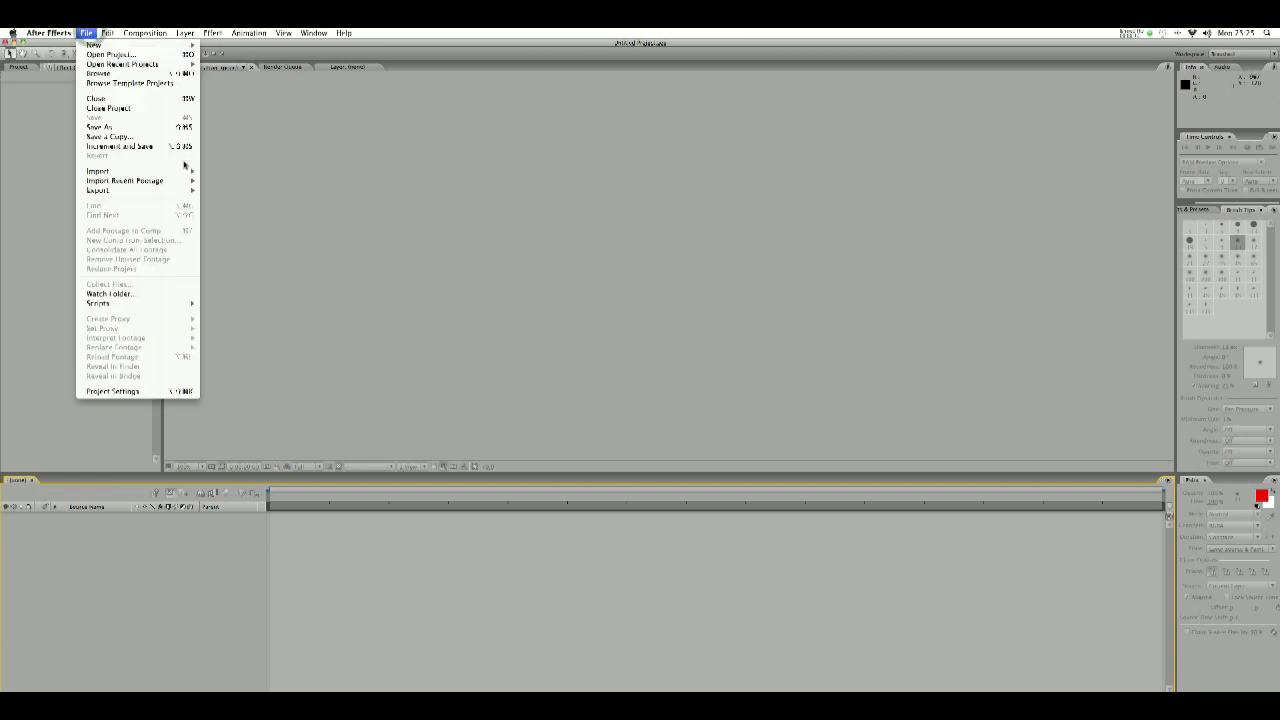
click(222, 170)
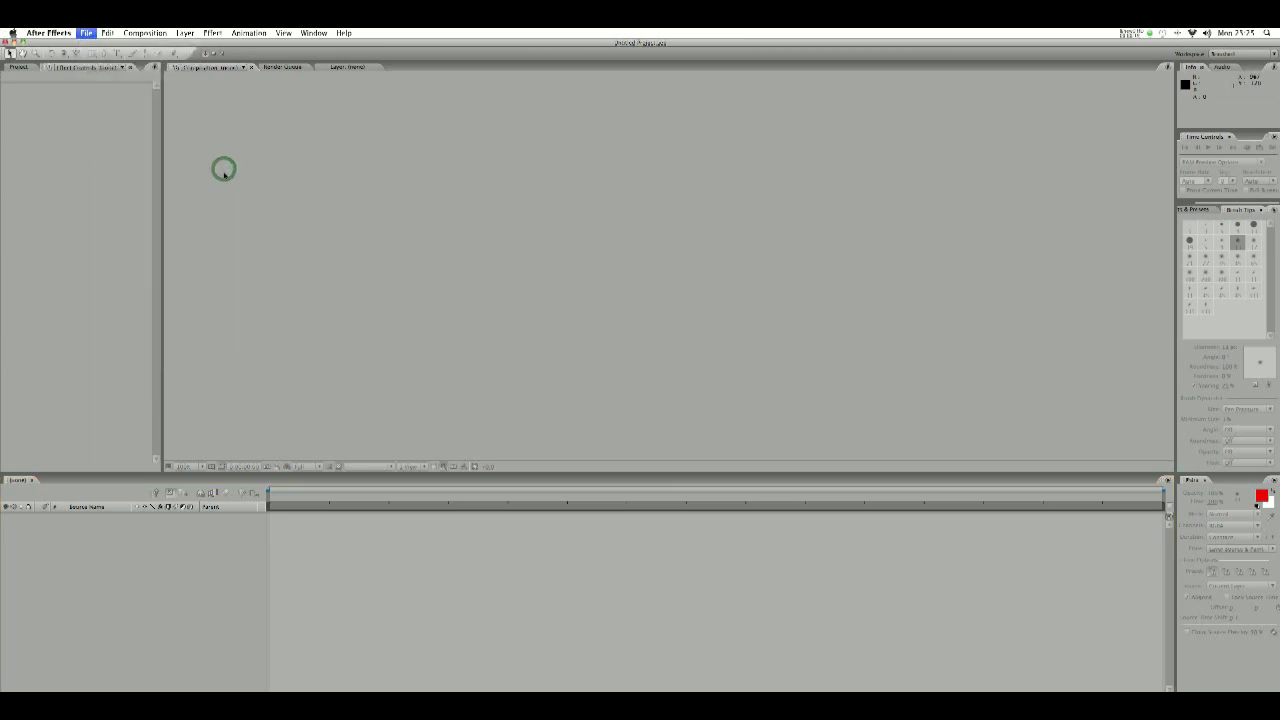
scroll(638, 230, down, 2)
scroll(638, 230, down, 5)
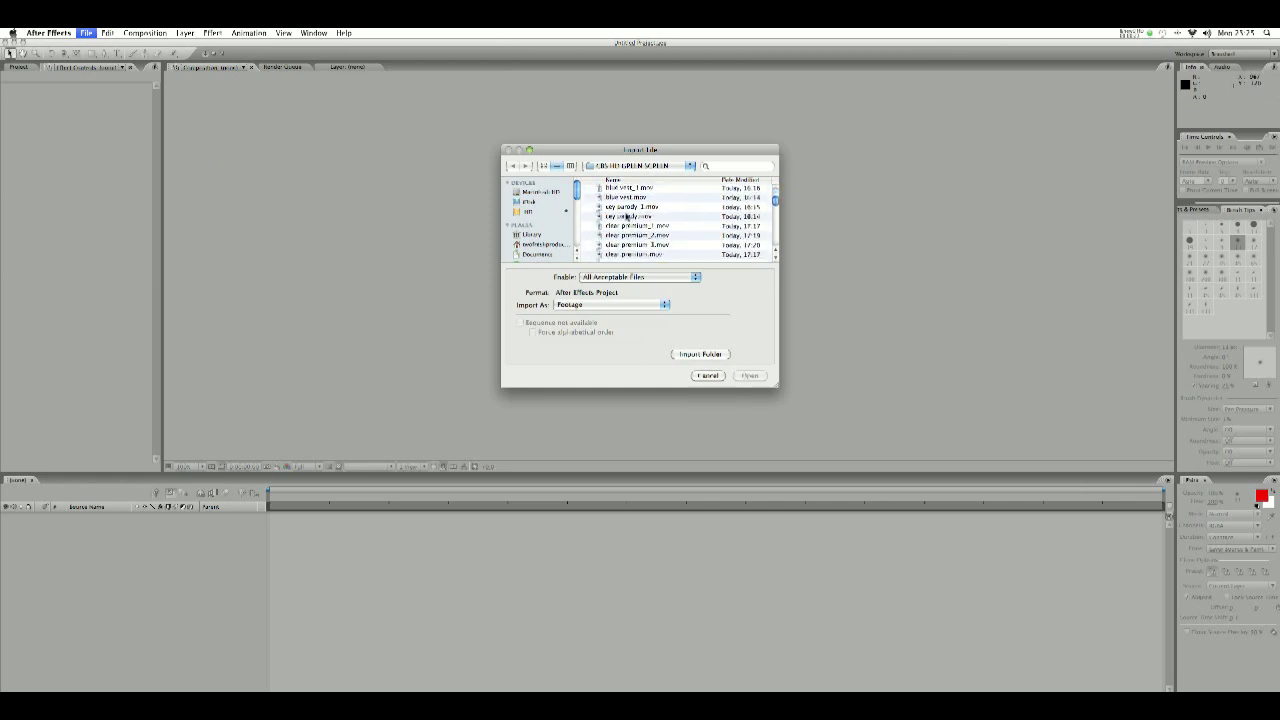
click(628, 216)
click(752, 375)
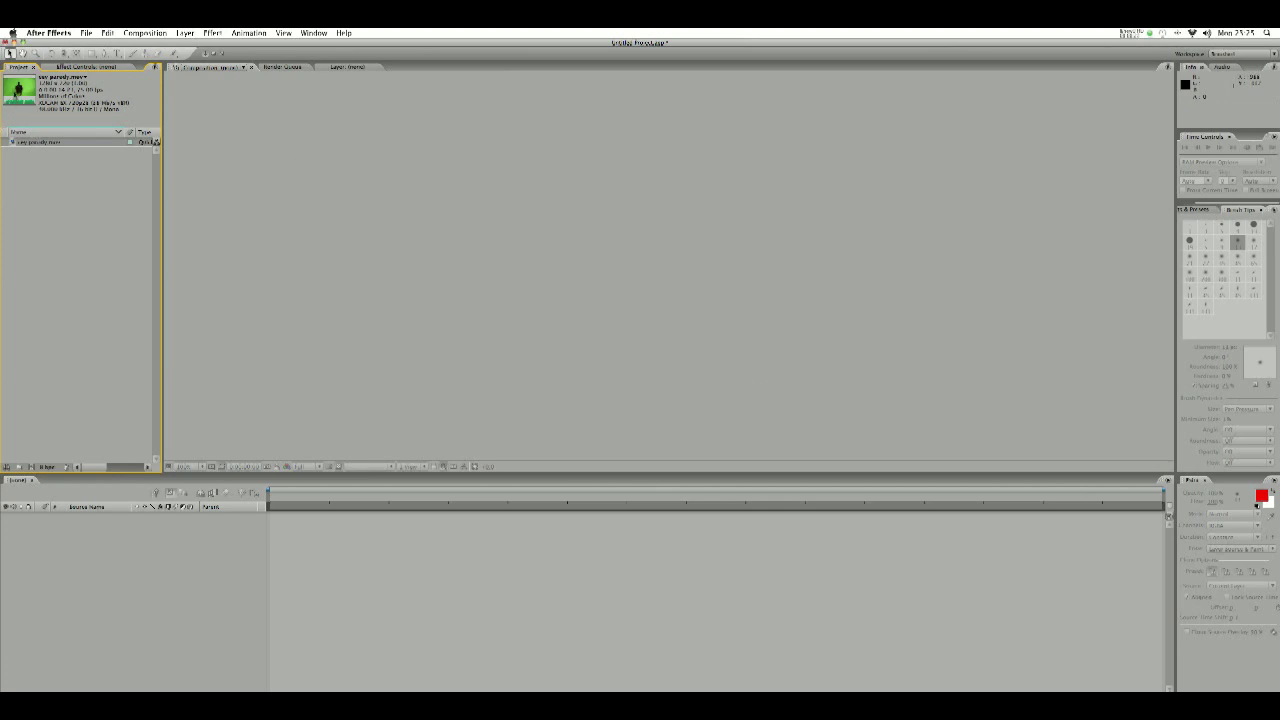
Step: Create a 1280 x 720 composition named cey parody from the clip, viewed at 50%
drag(14, 90, 474, 285)
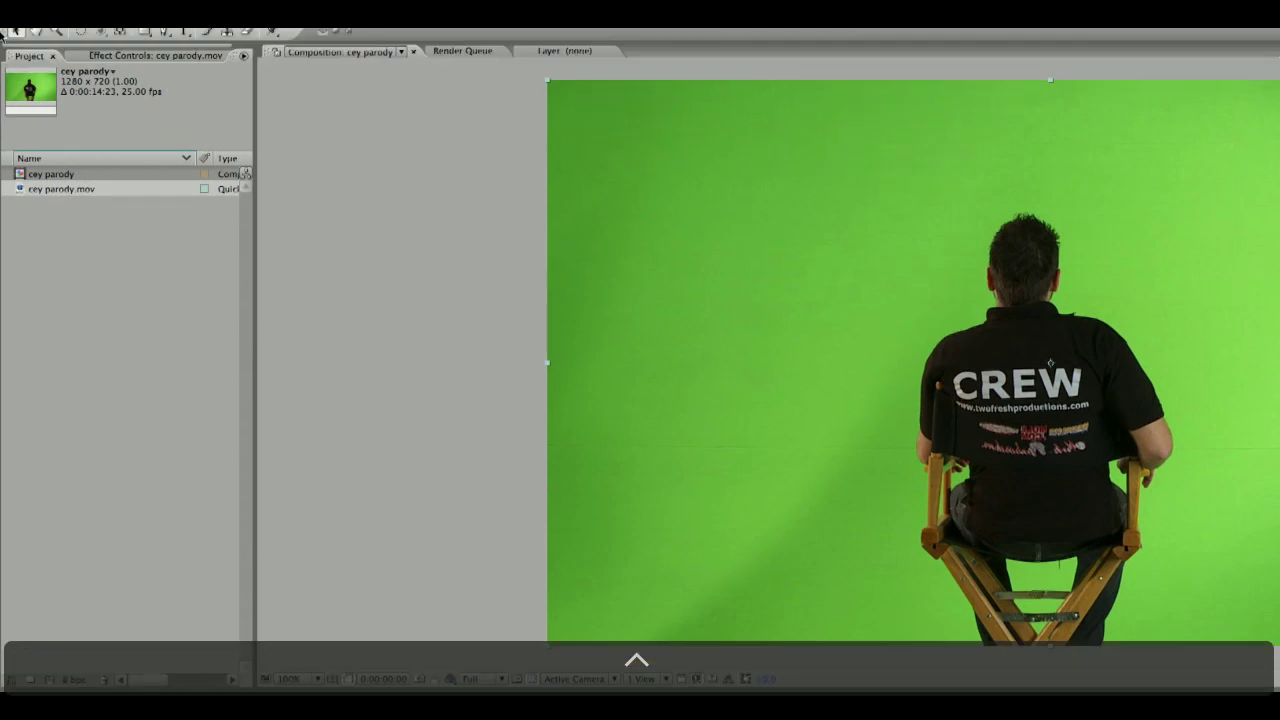
click(40, 90)
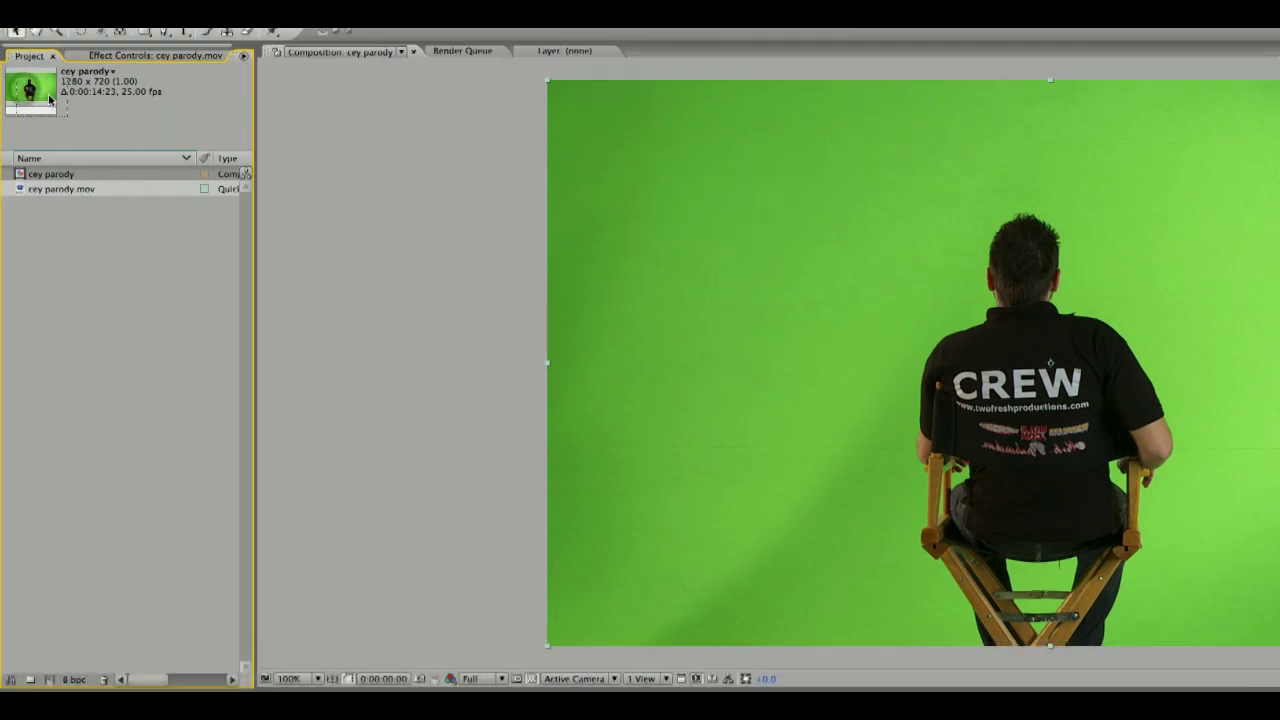
key(comma)
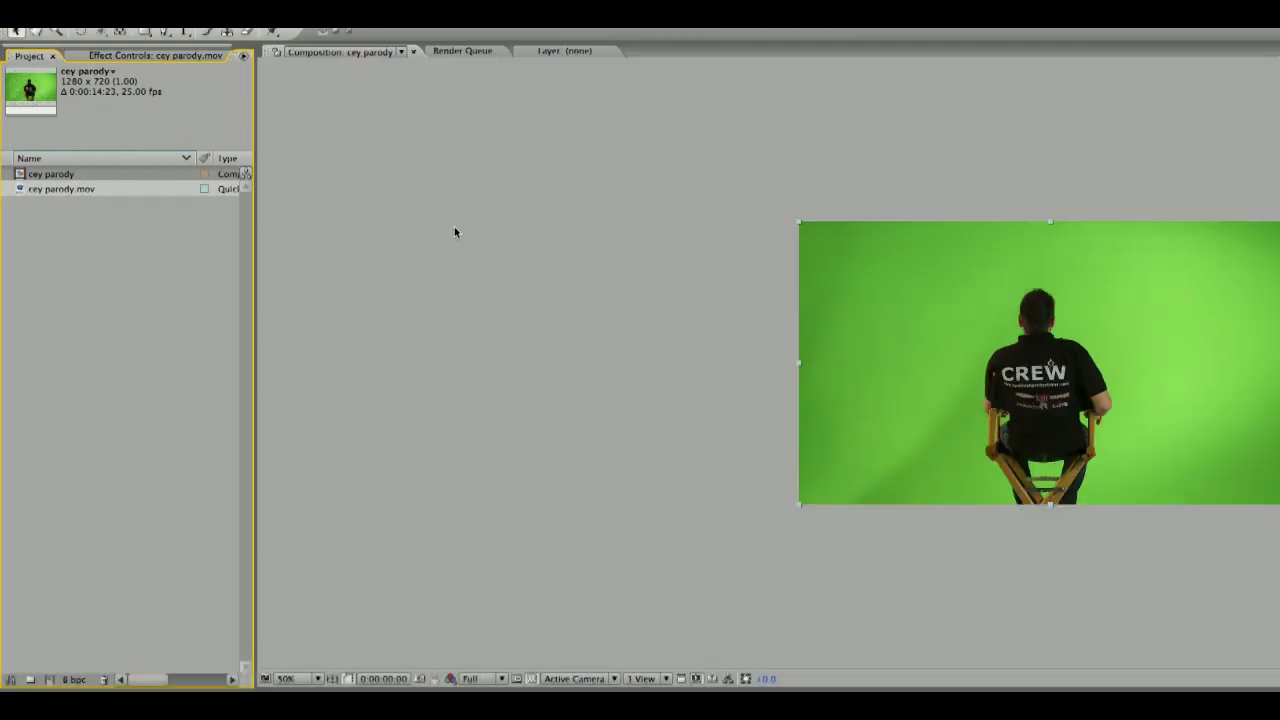
key(period)
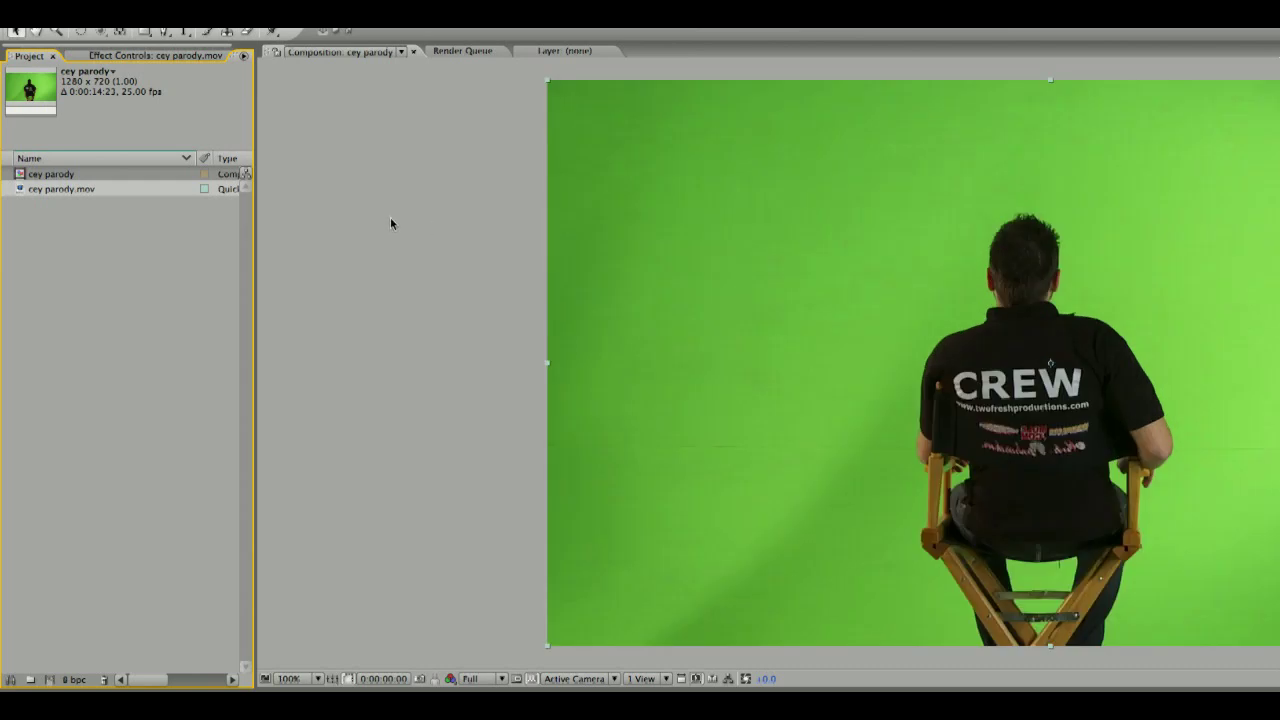
key(comma)
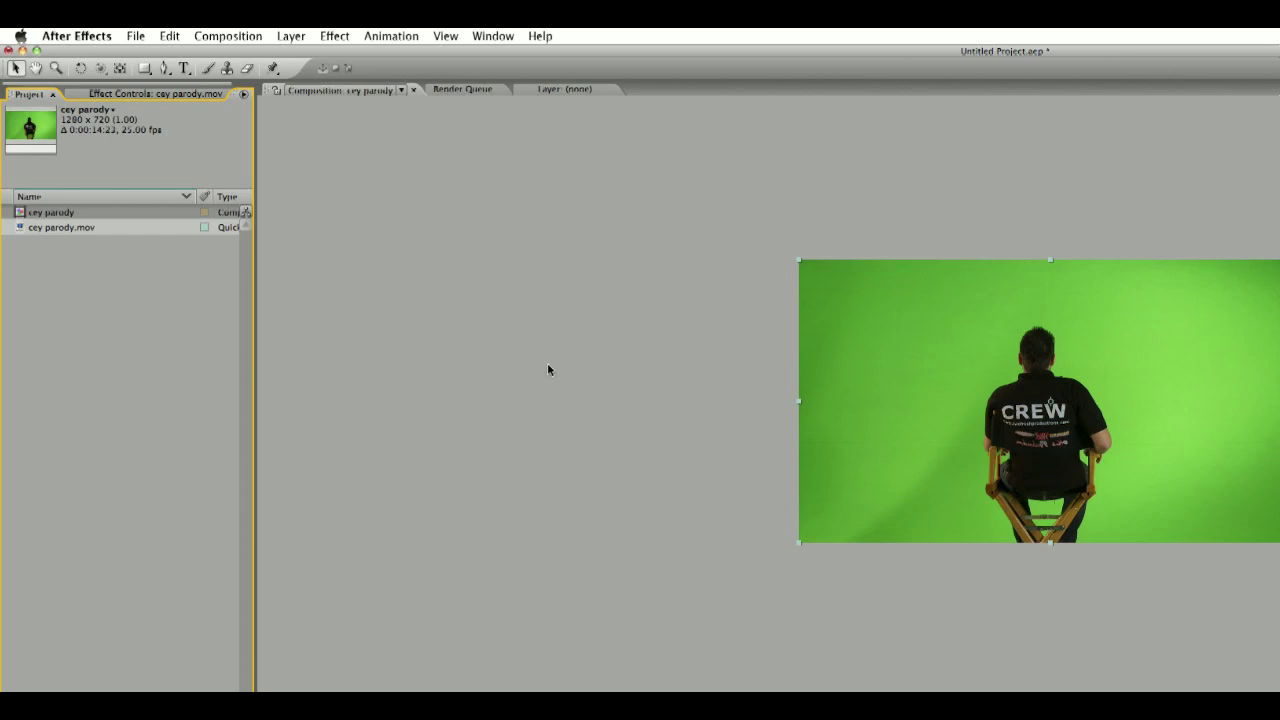
Step: Apply Keylight (1.2) from the Keying effects to the cey parody.mov layer
click(904, 350)
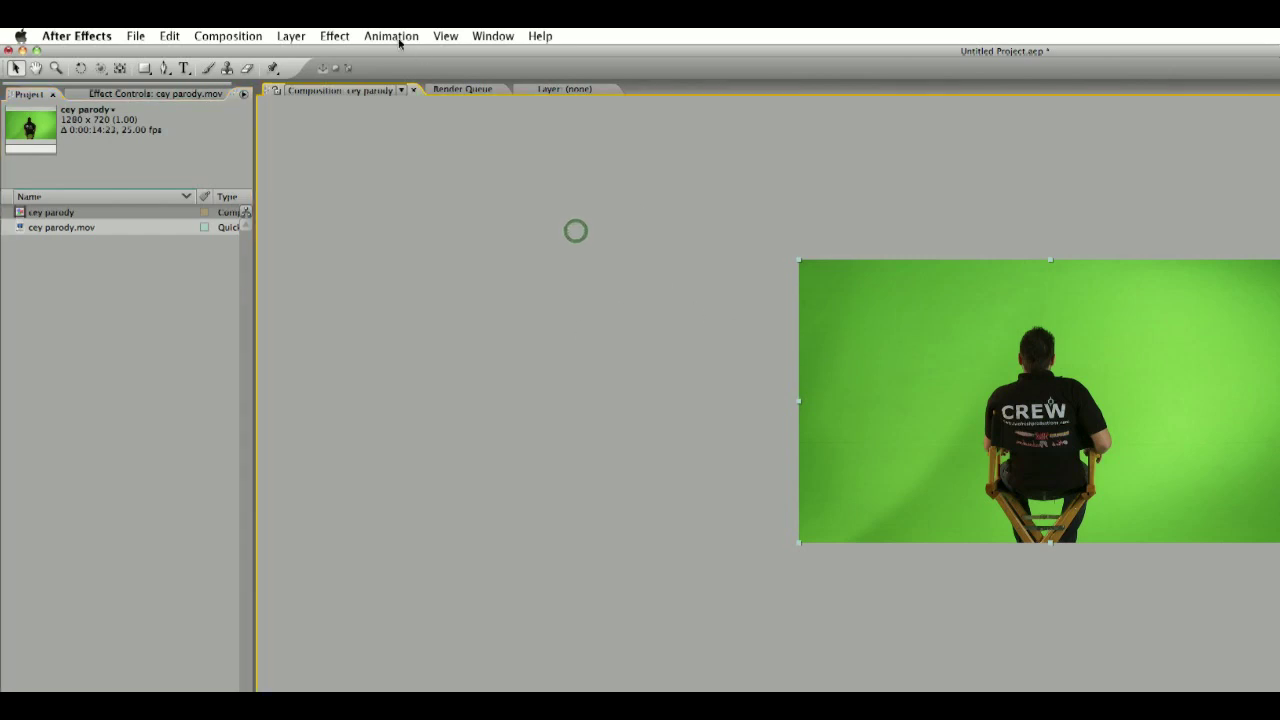
click(335, 36)
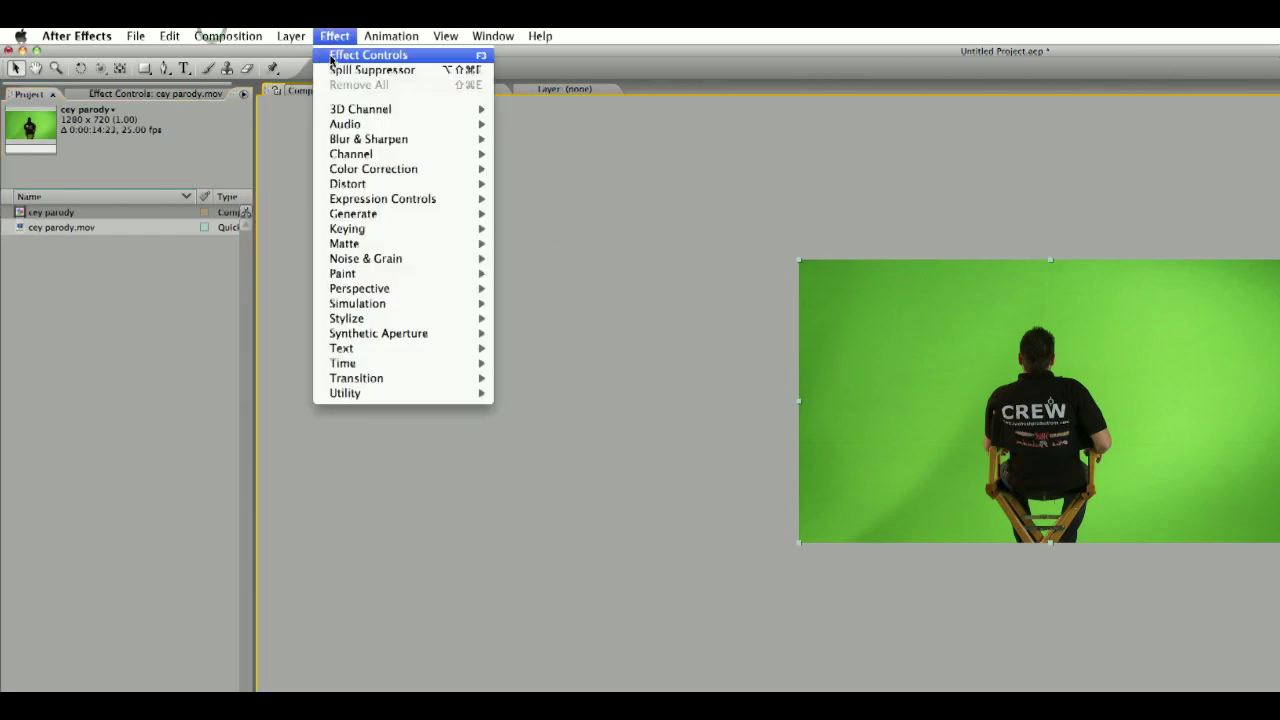
mouse_move(451, 230)
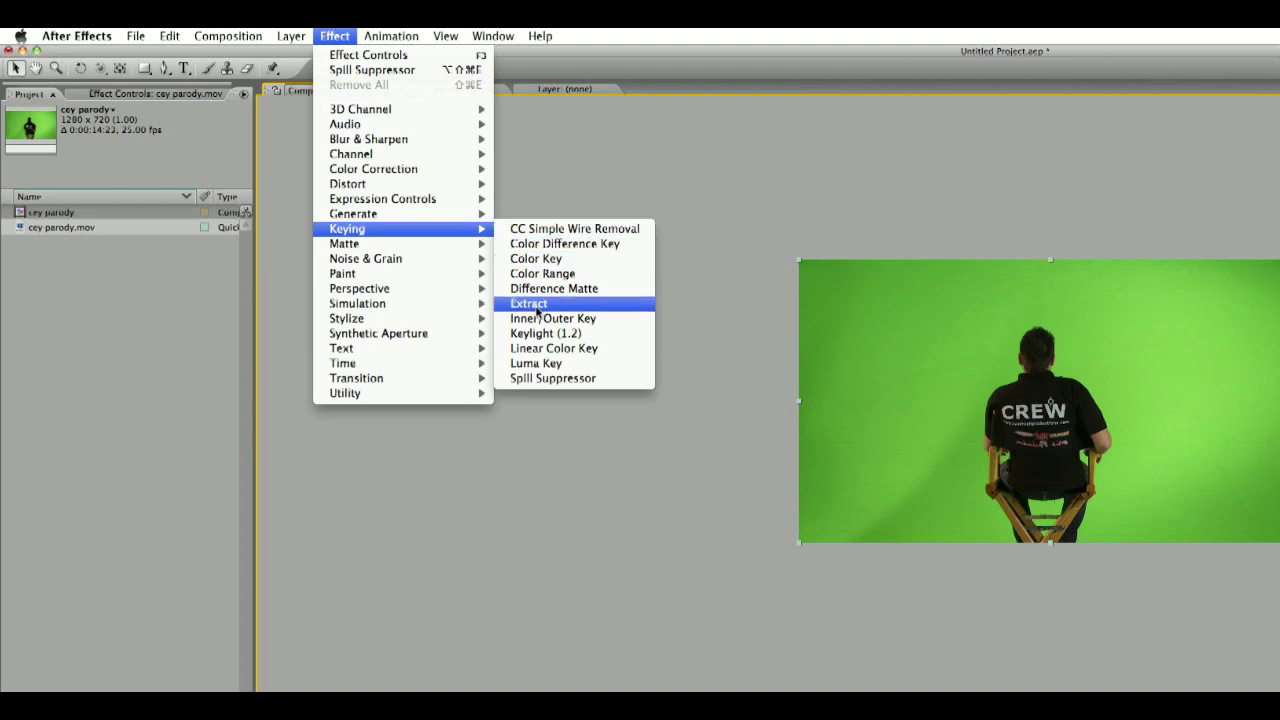
click(560, 342)
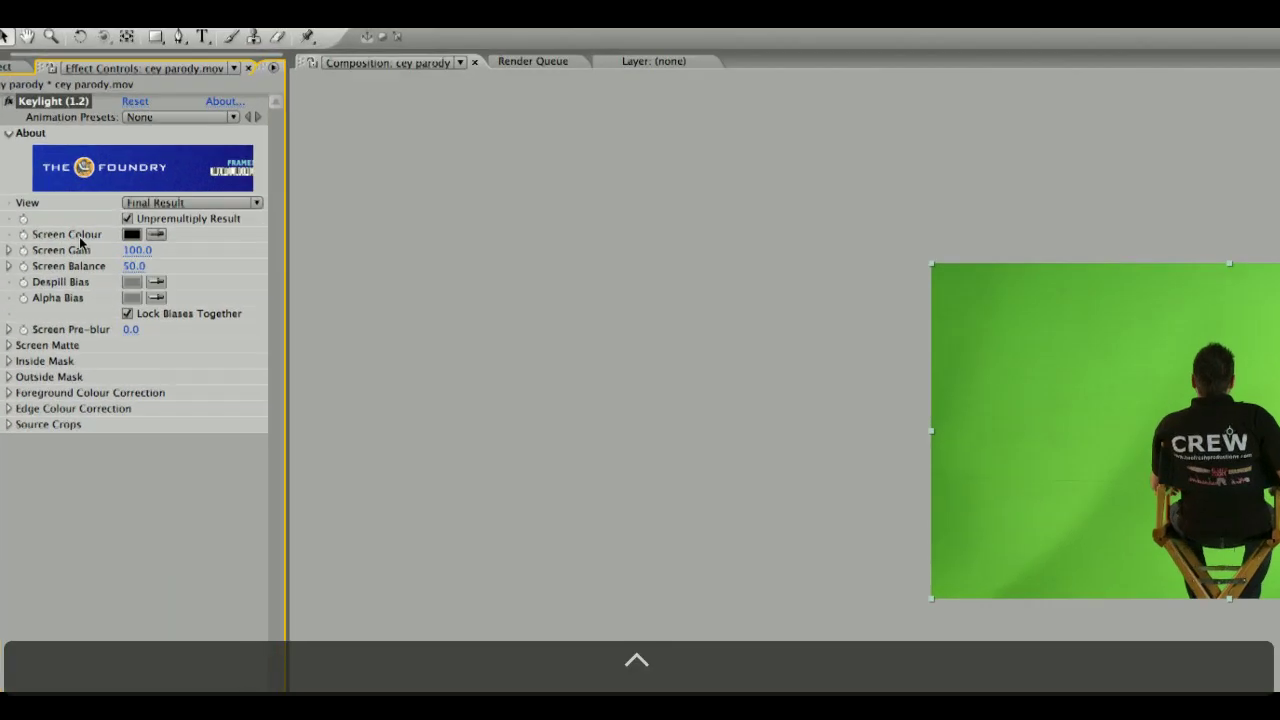
Step: Eyedrop the green backdrop as Keylight's Screen Colour, undoing and resampling once
click(155, 236)
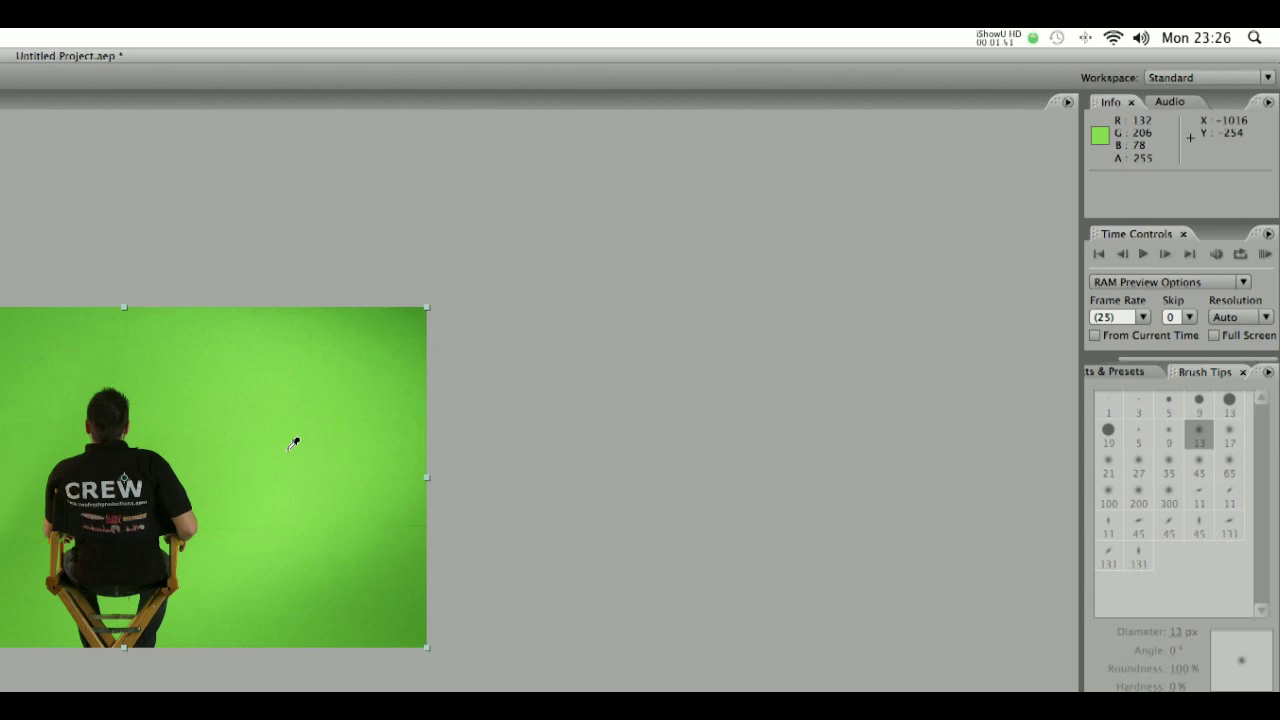
click(293, 443)
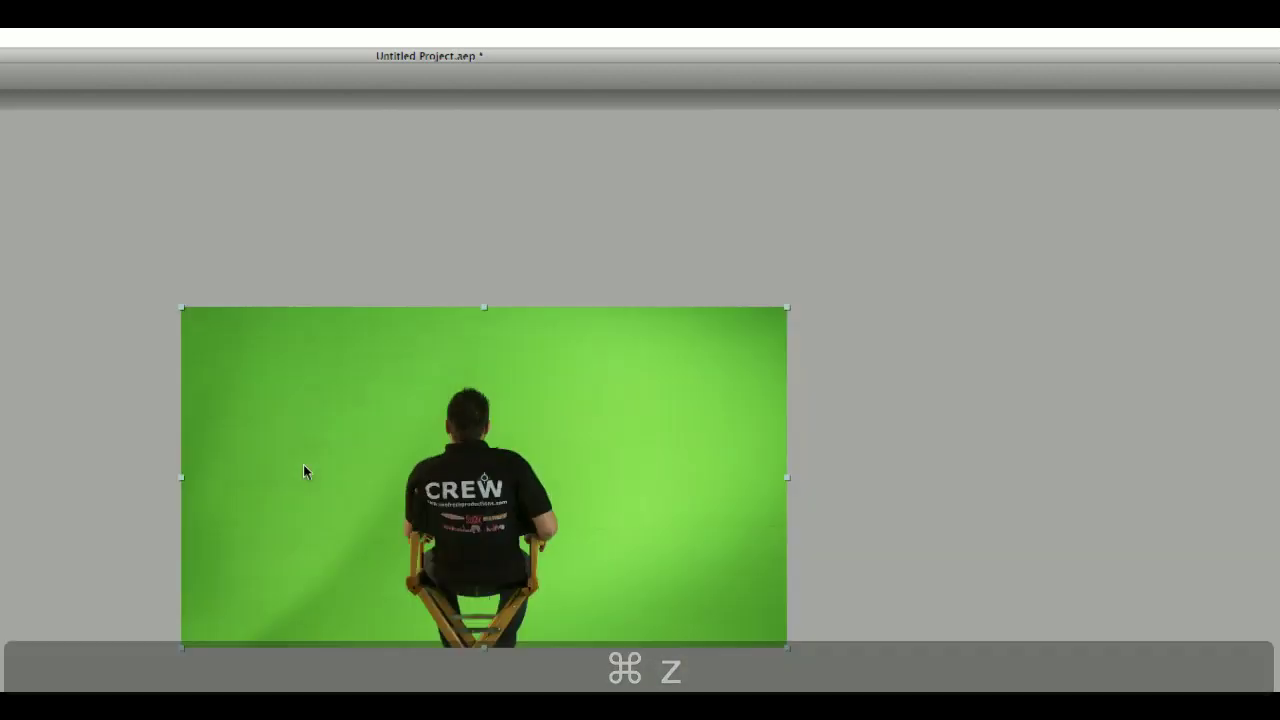
key(ctrl)
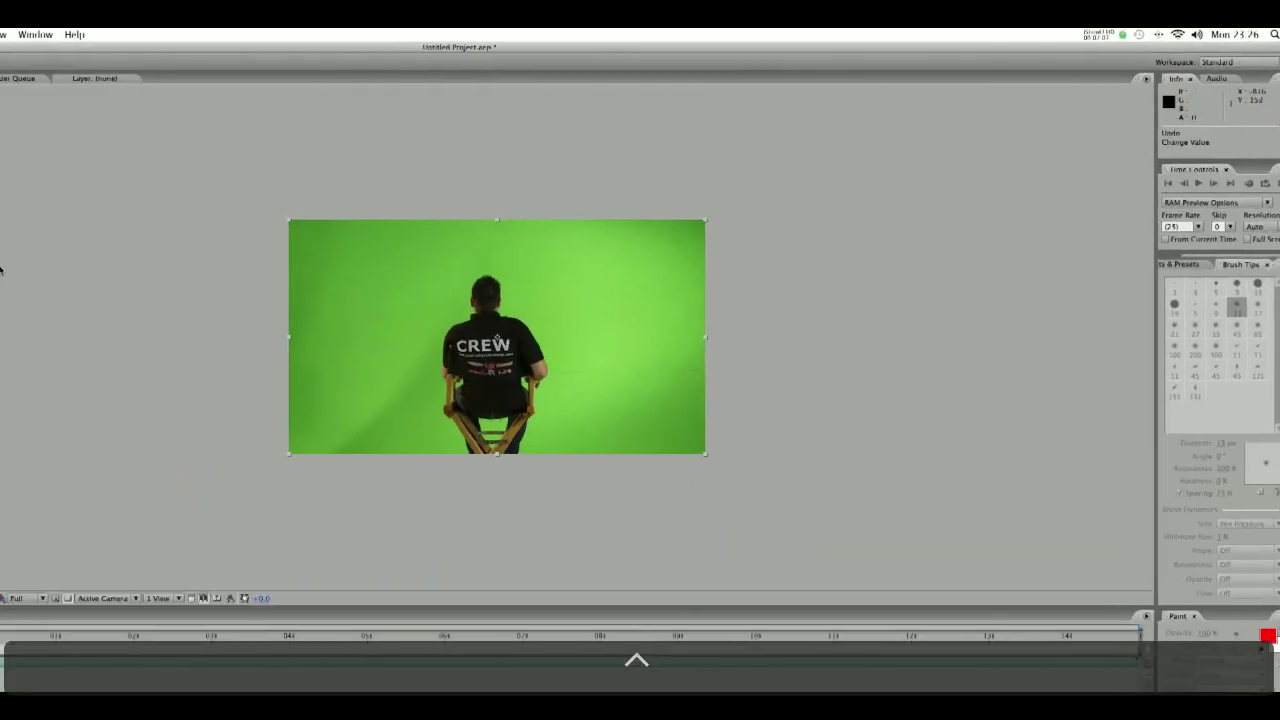
click(106, 199)
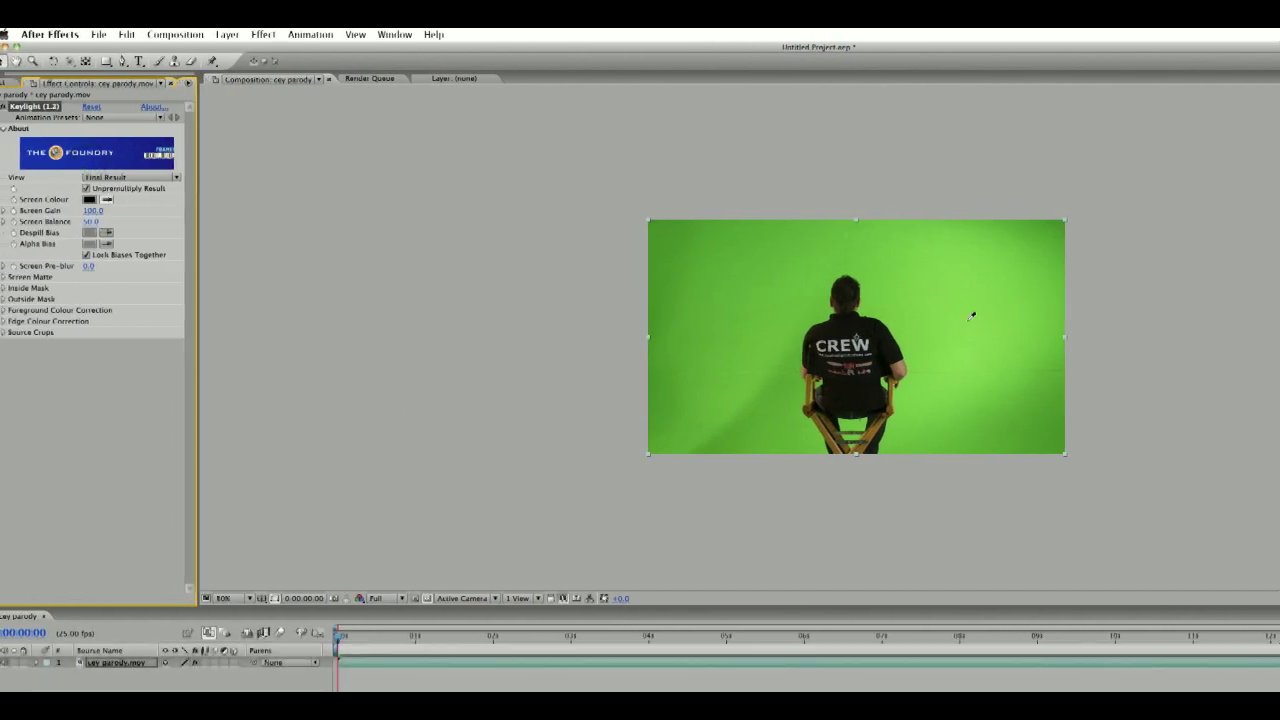
click(724, 247)
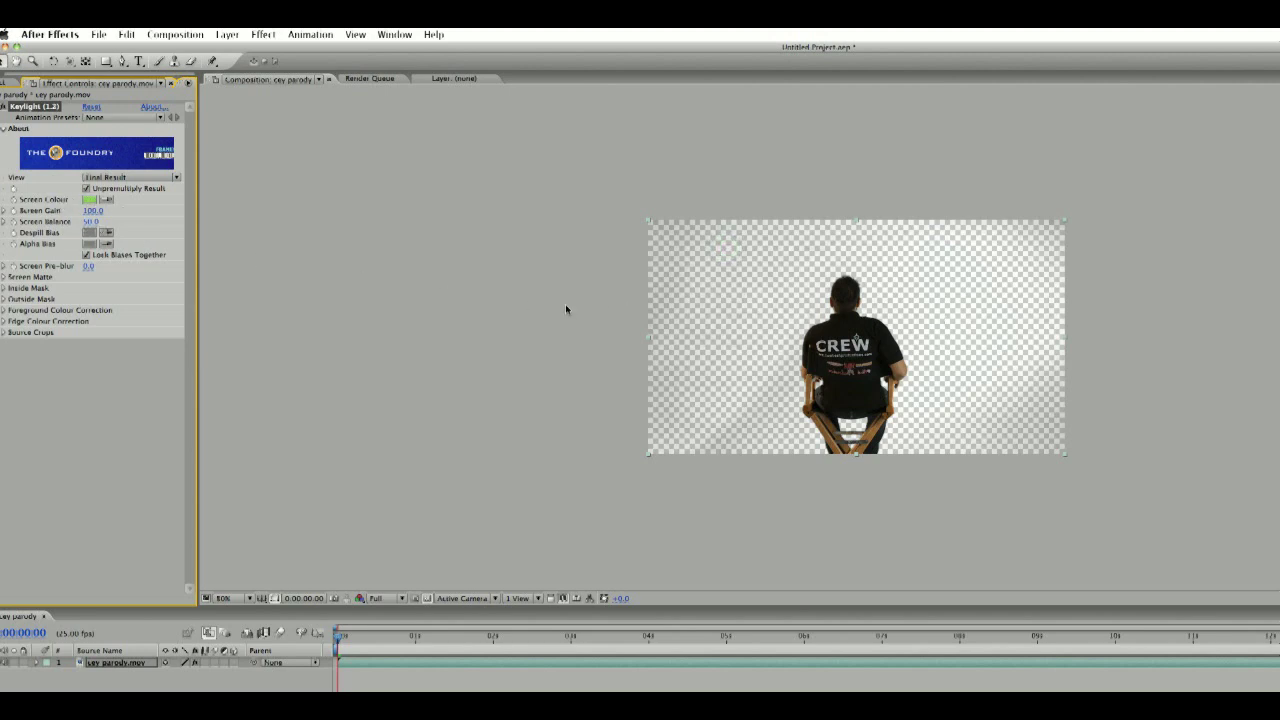
Step: Toggle Keylight's View between Screen Matte and Final Result, ending on Screen Matte
click(121, 176)
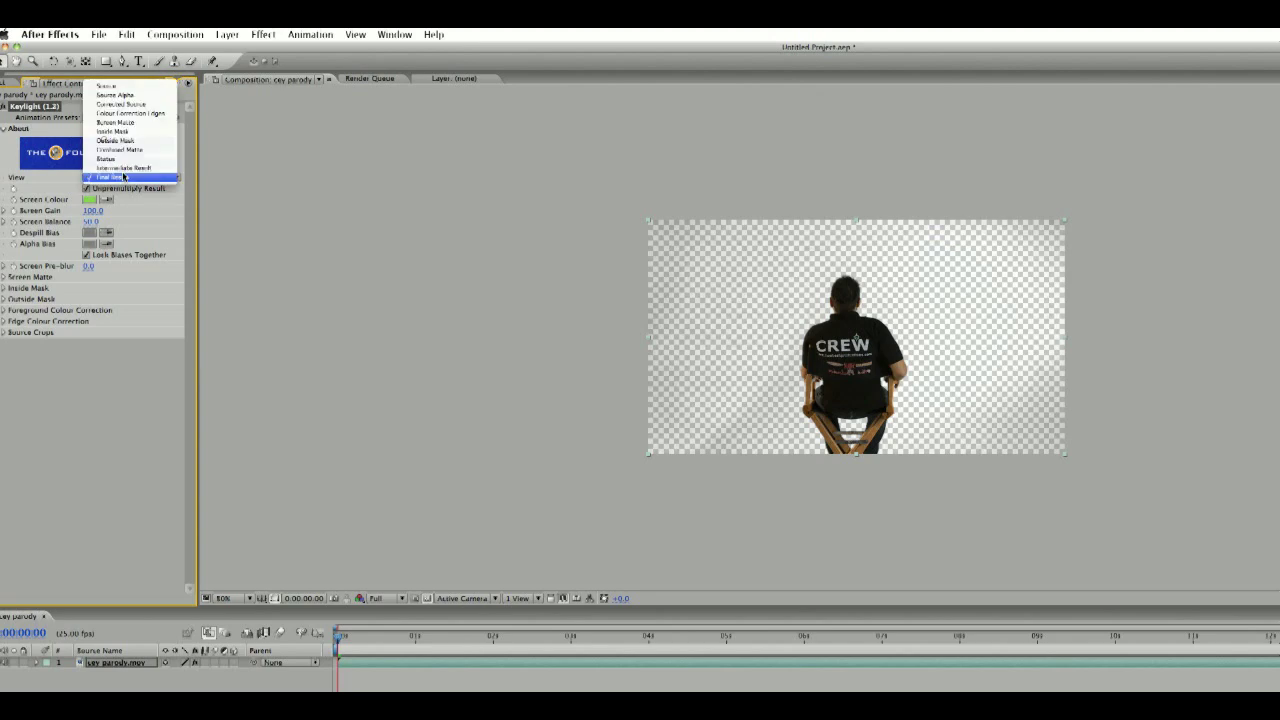
click(104, 124)
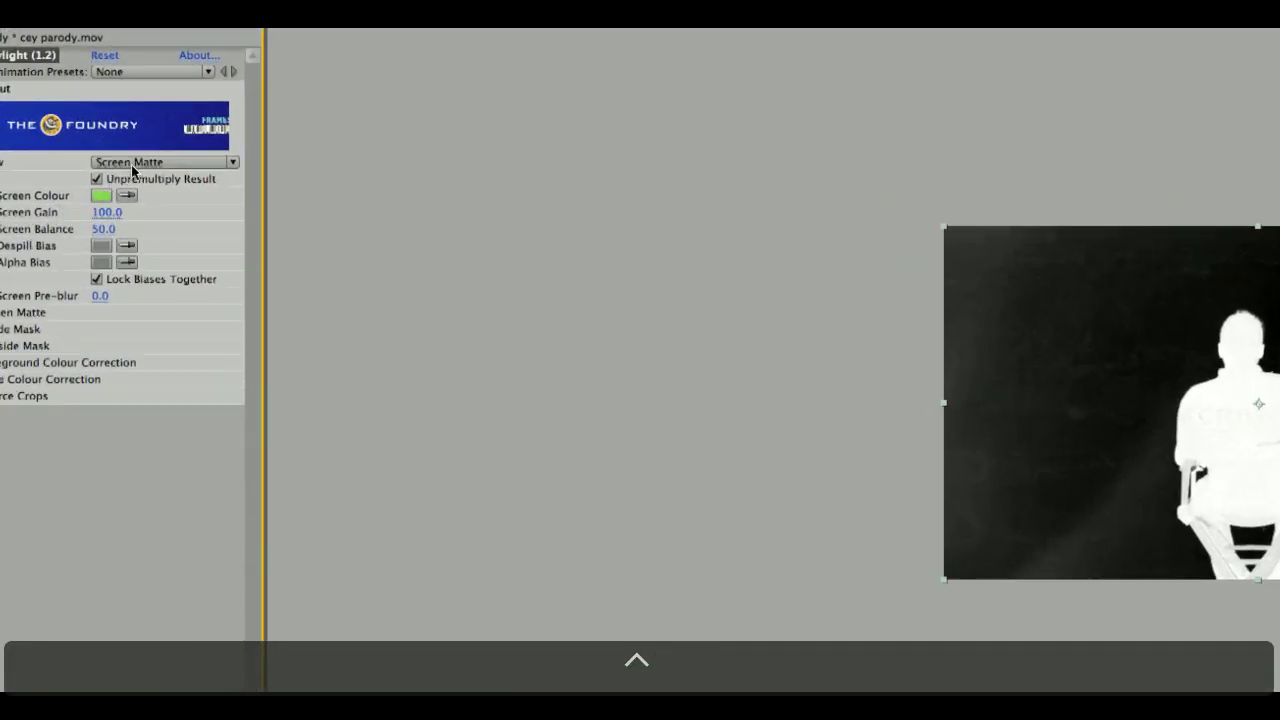
click(130, 166)
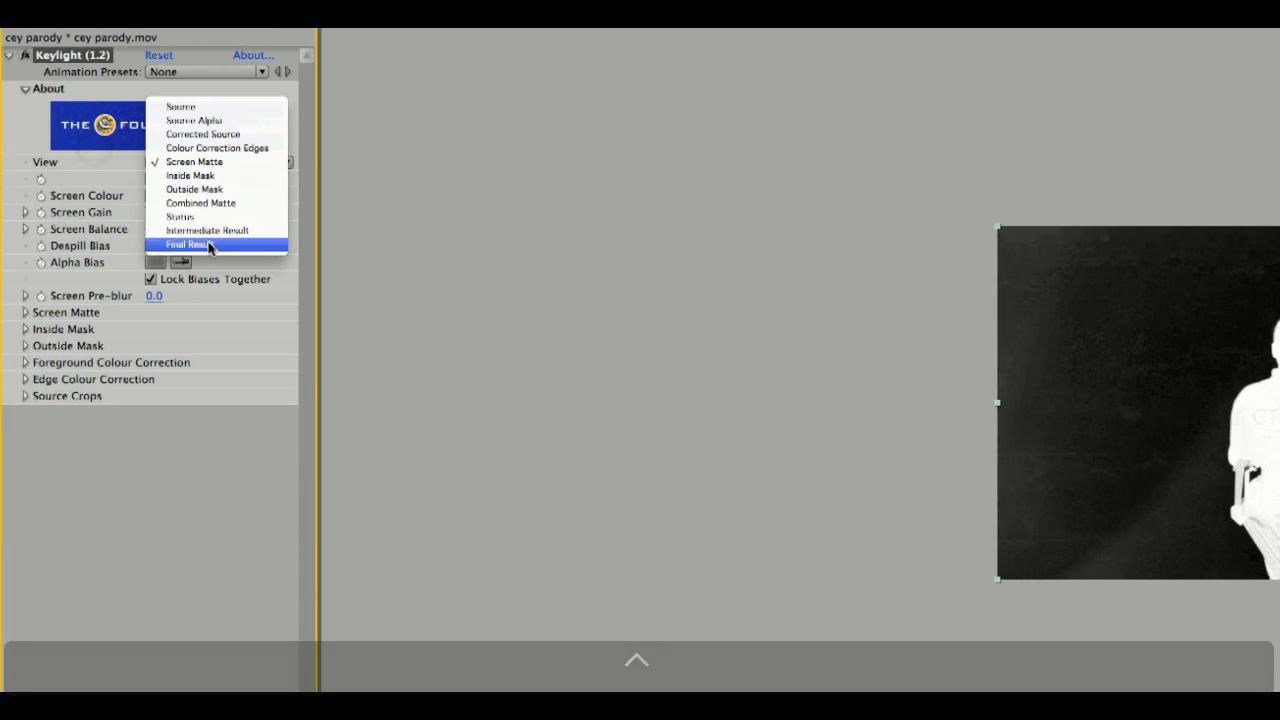
click(200, 244)
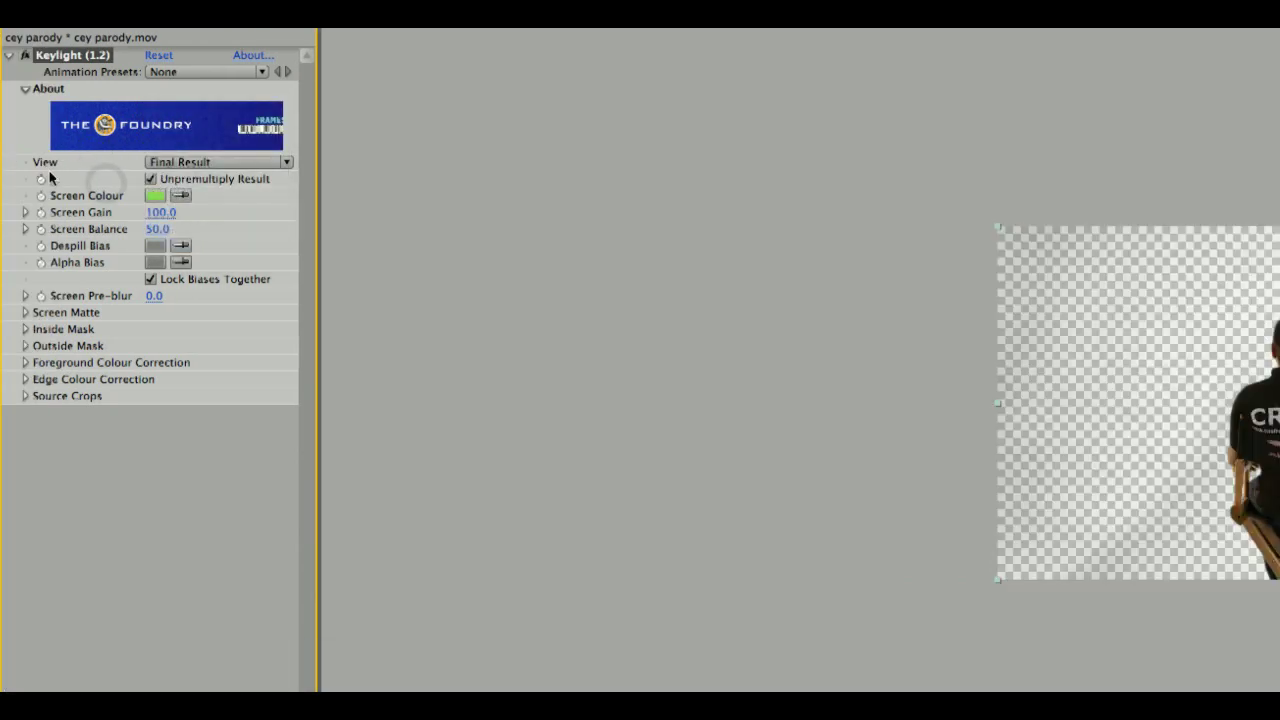
click(199, 163)
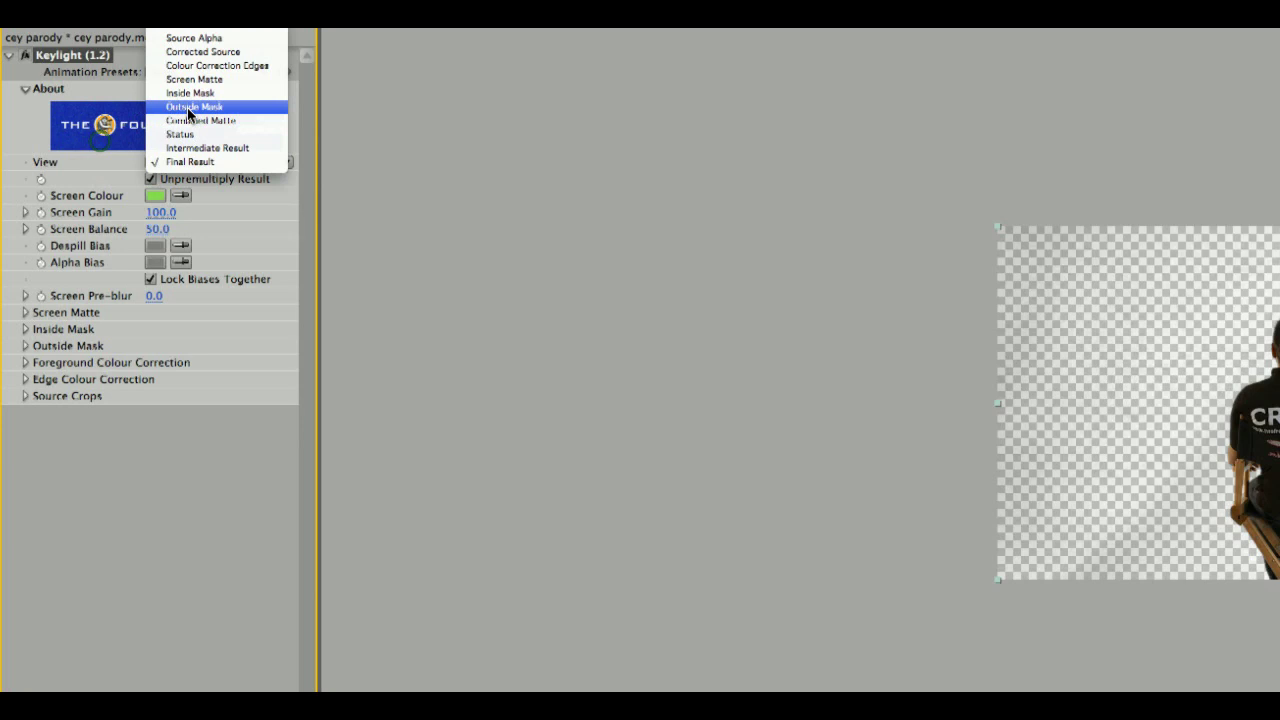
click(195, 80)
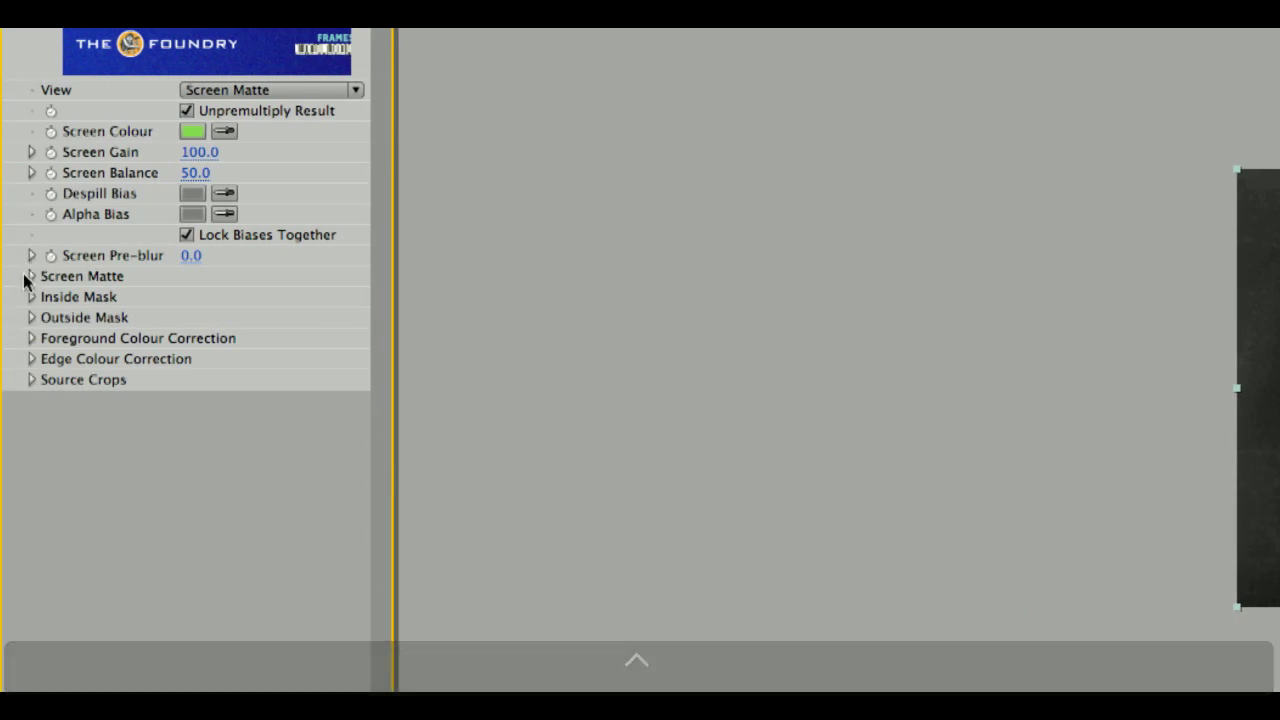
Step: Expand Keylight's Screen Matte settings and lower Clip White to 44.0, then 27.0
click(30, 277)
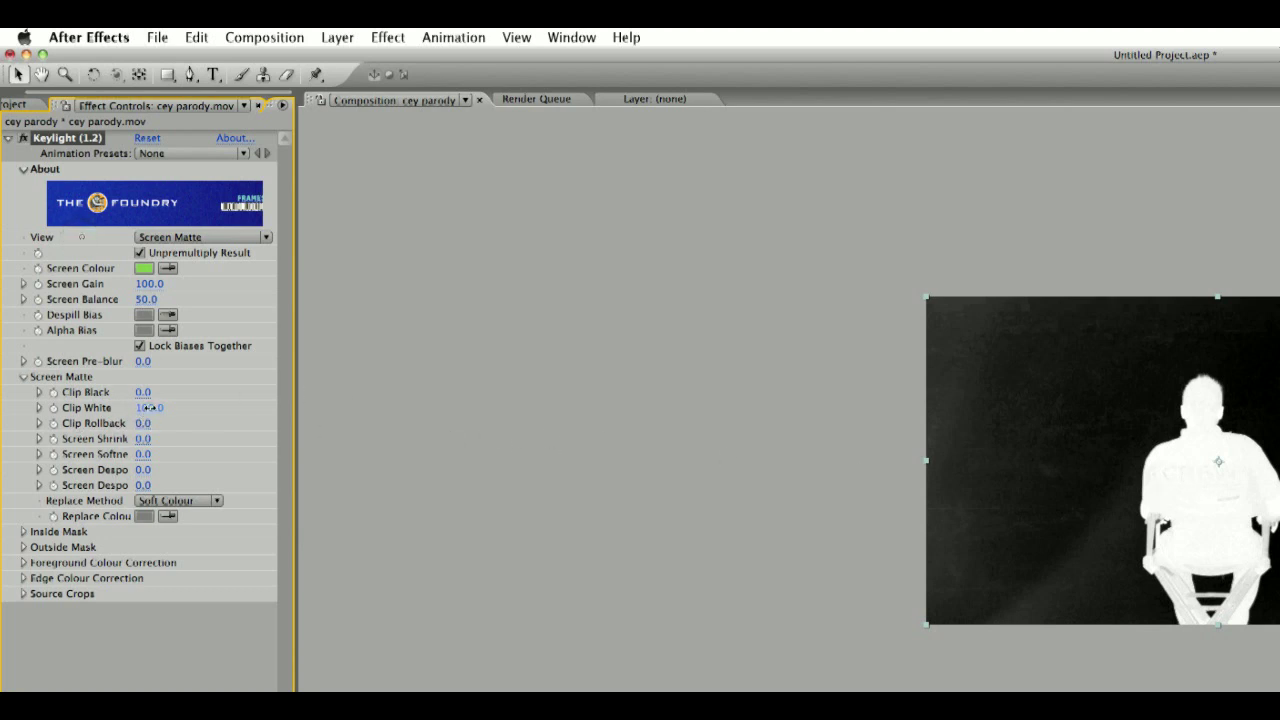
drag(148, 408, 145, 408)
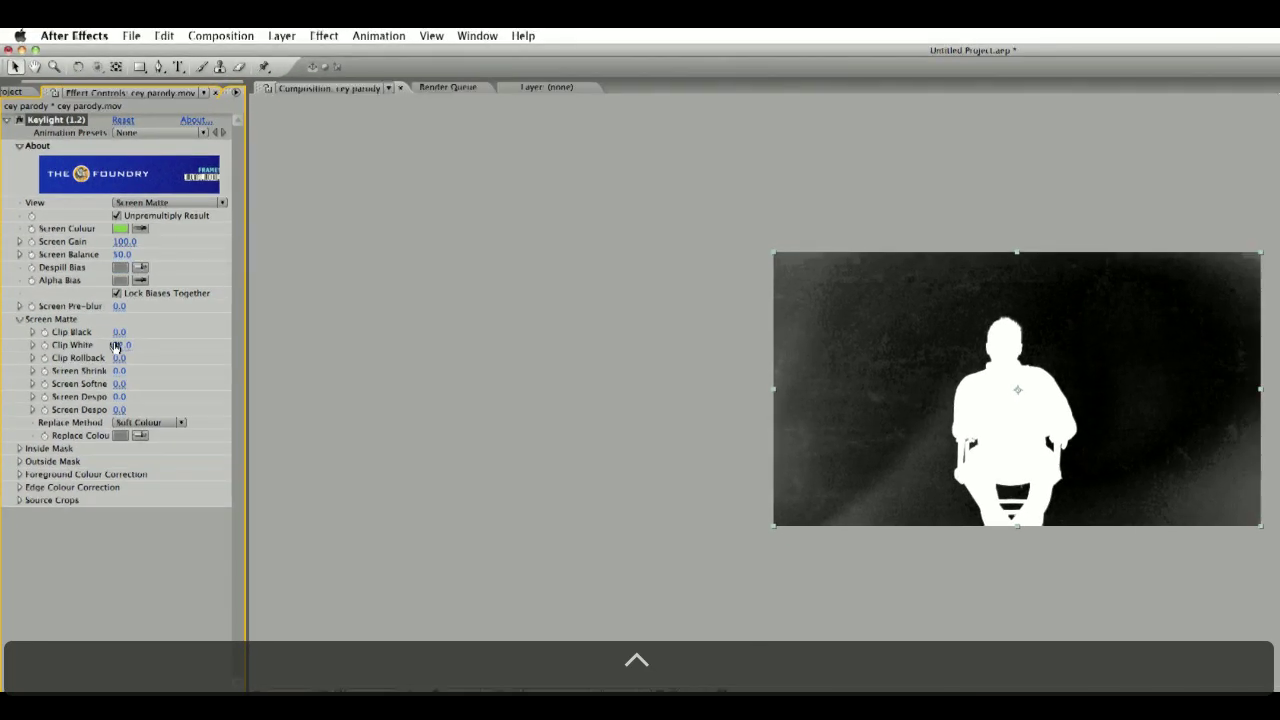
drag(116, 346, 62, 346)
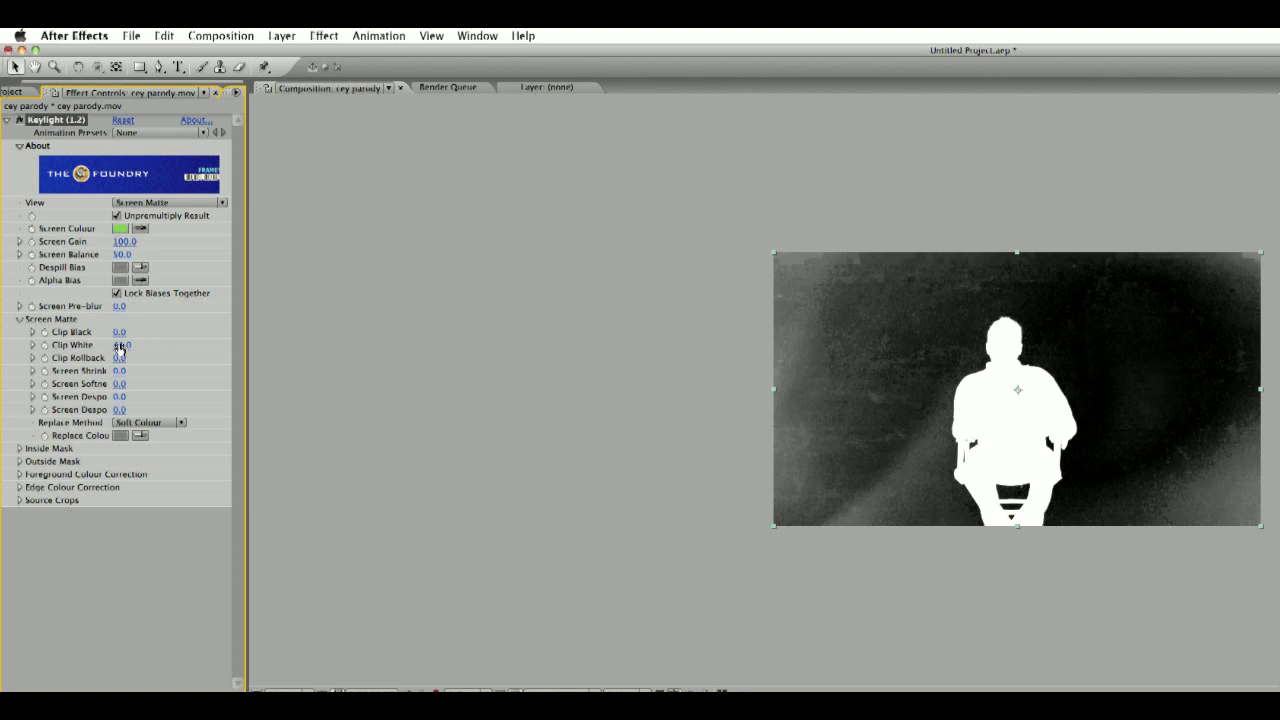
drag(119, 347, 102, 347)
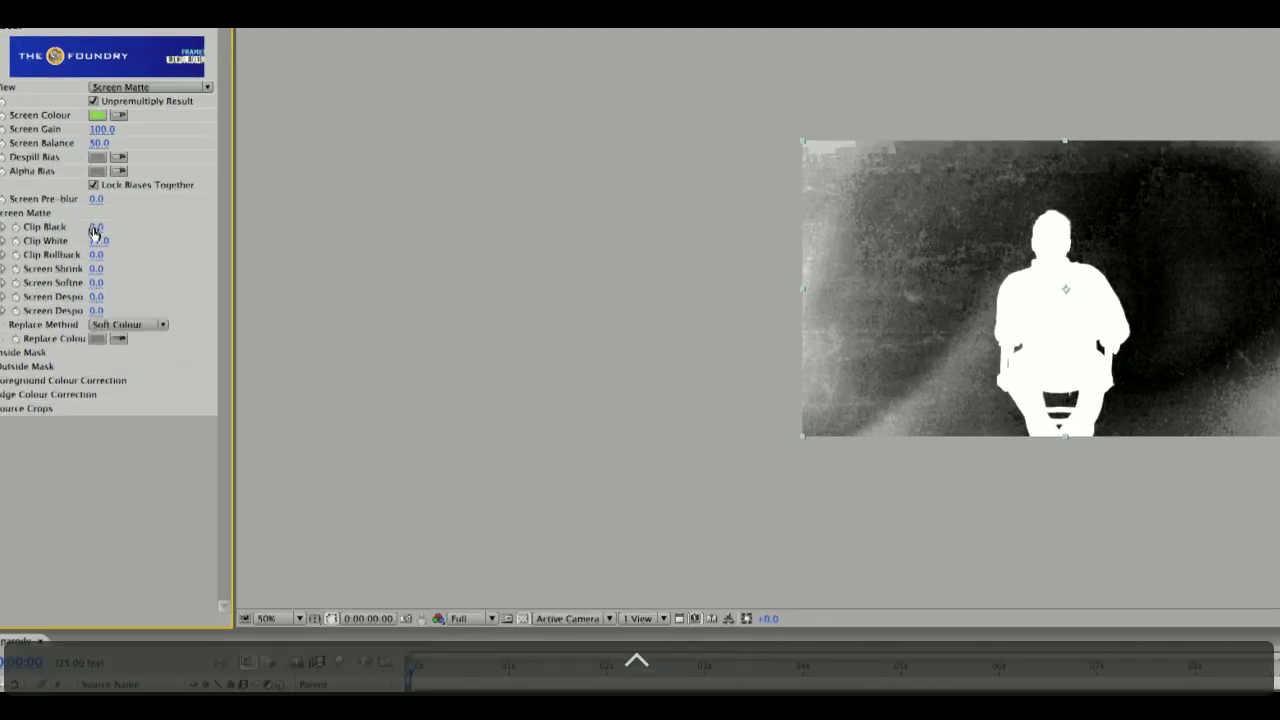
Step: Set Keylight's Clip Black to 6.0 and Screen Gain to 111.0
drag(96, 240, 24, 240)
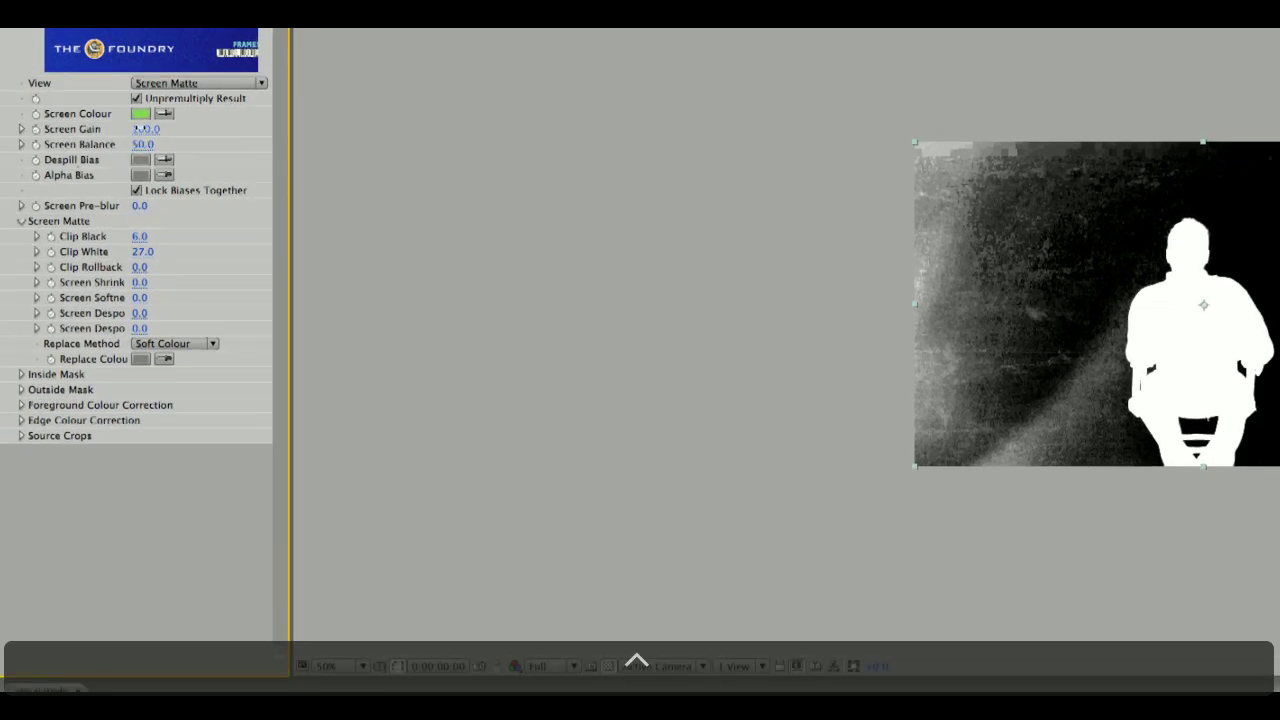
drag(138, 135, 152, 128)
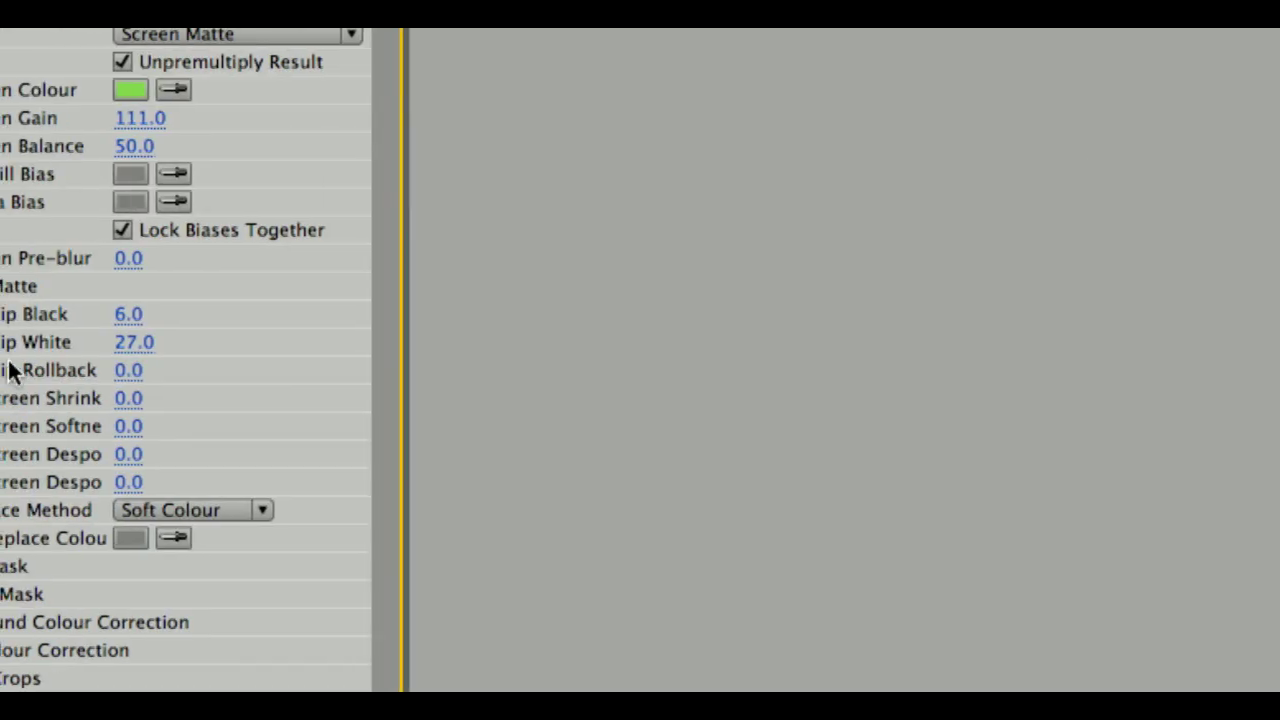
Step: Raise Keylight's Screen Pre-blur to 2.0 to soften the matte
scroll(78, 110, up, 3)
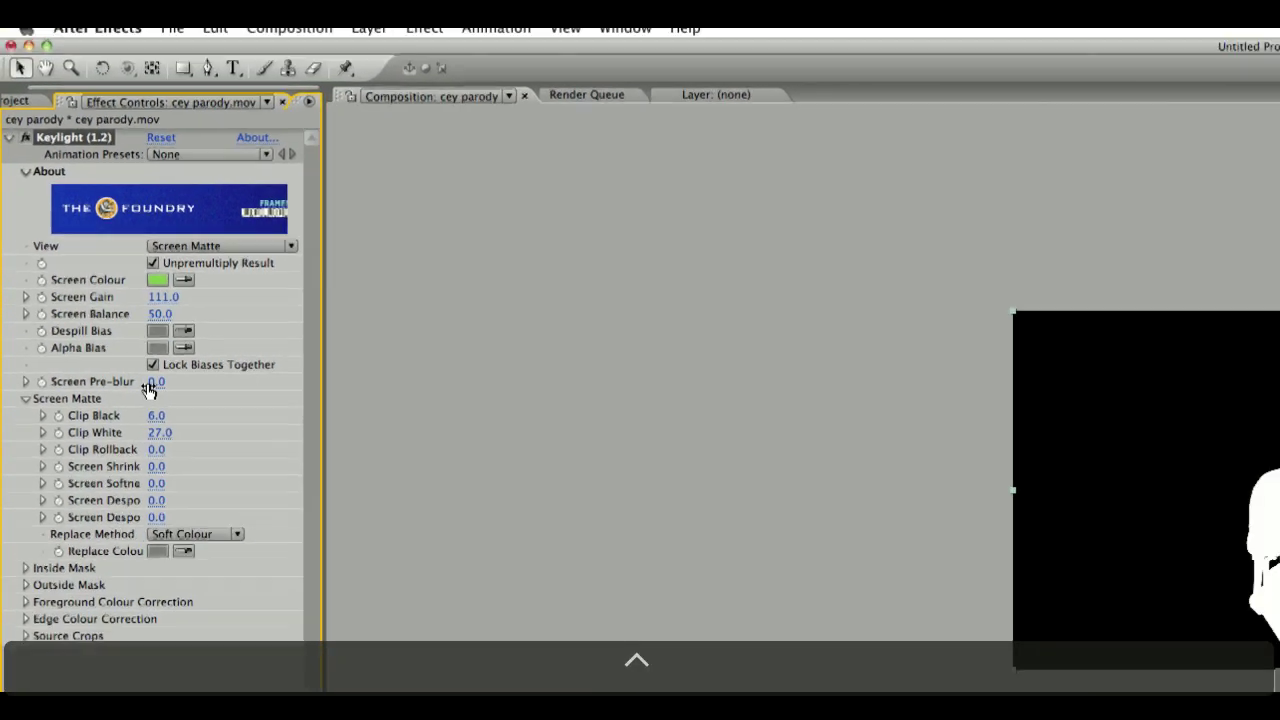
mouse_move(140, 365)
mouse_down()
mouse_move(157, 371)
mouse_move(146, 362)
mouse_up()
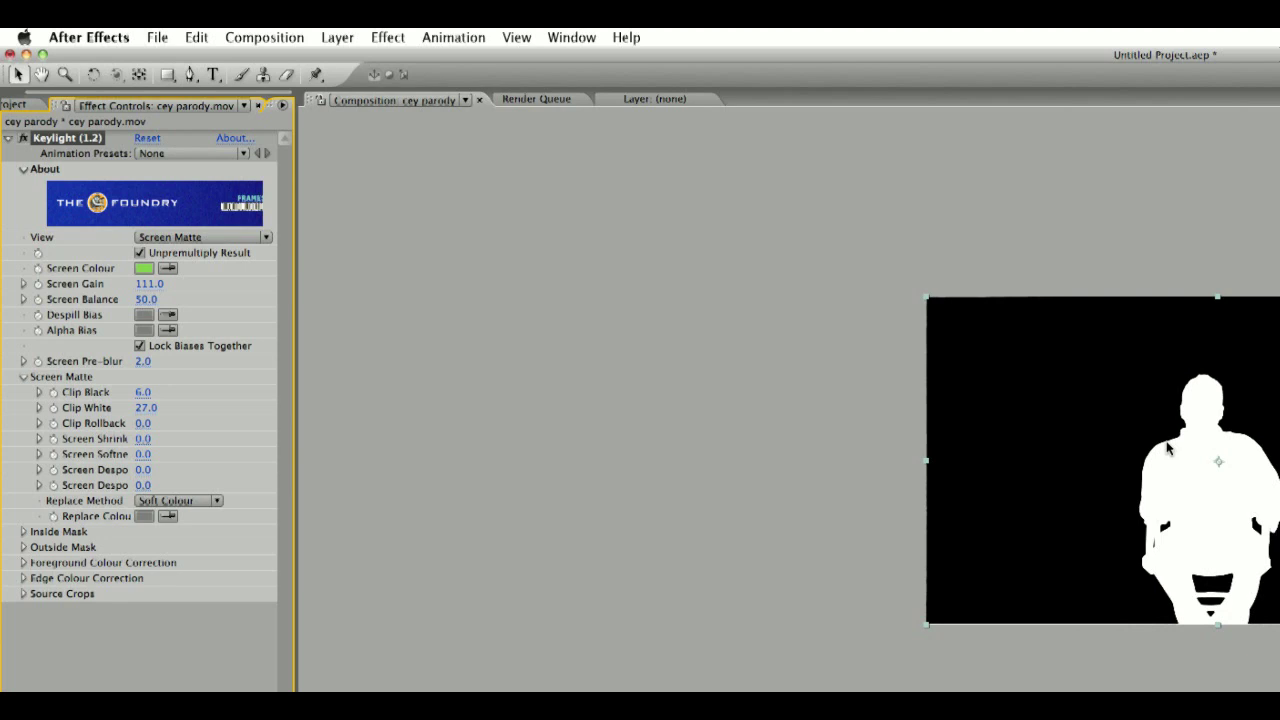
Step: Check Keylight's Final Result and Source views at 100%, ending on Intermediate Result
click(243, 239)
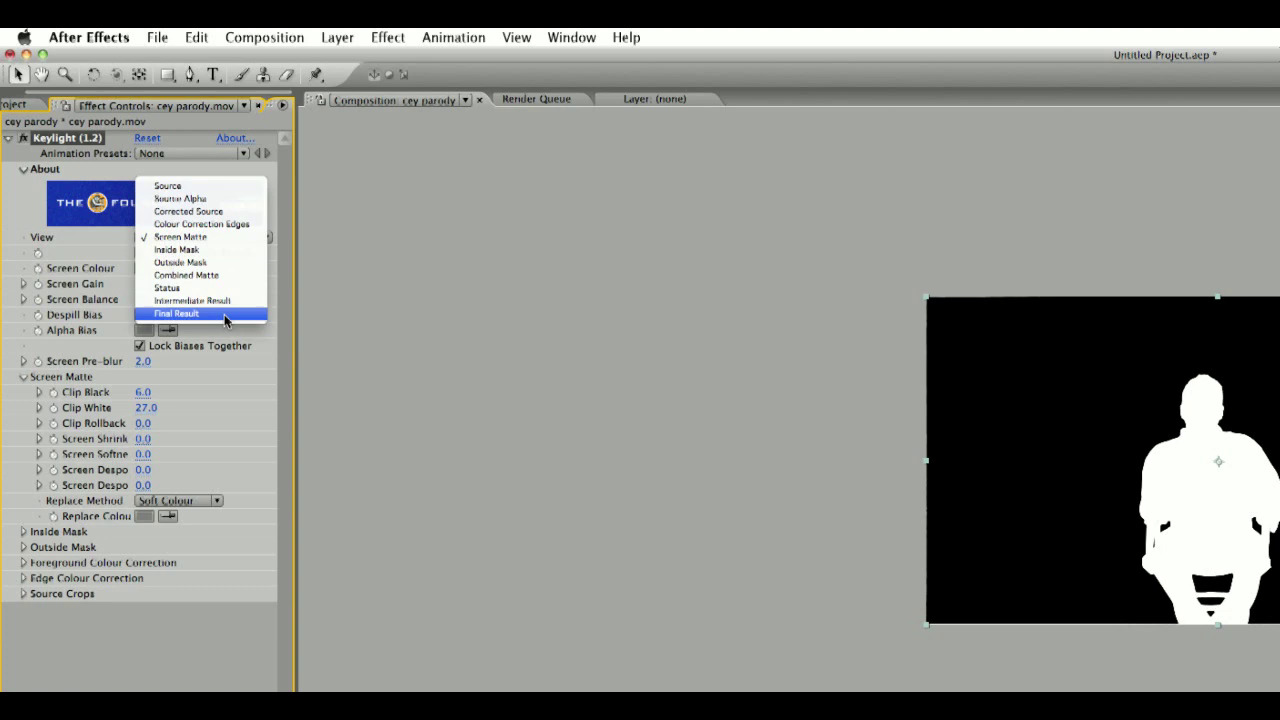
click(177, 314)
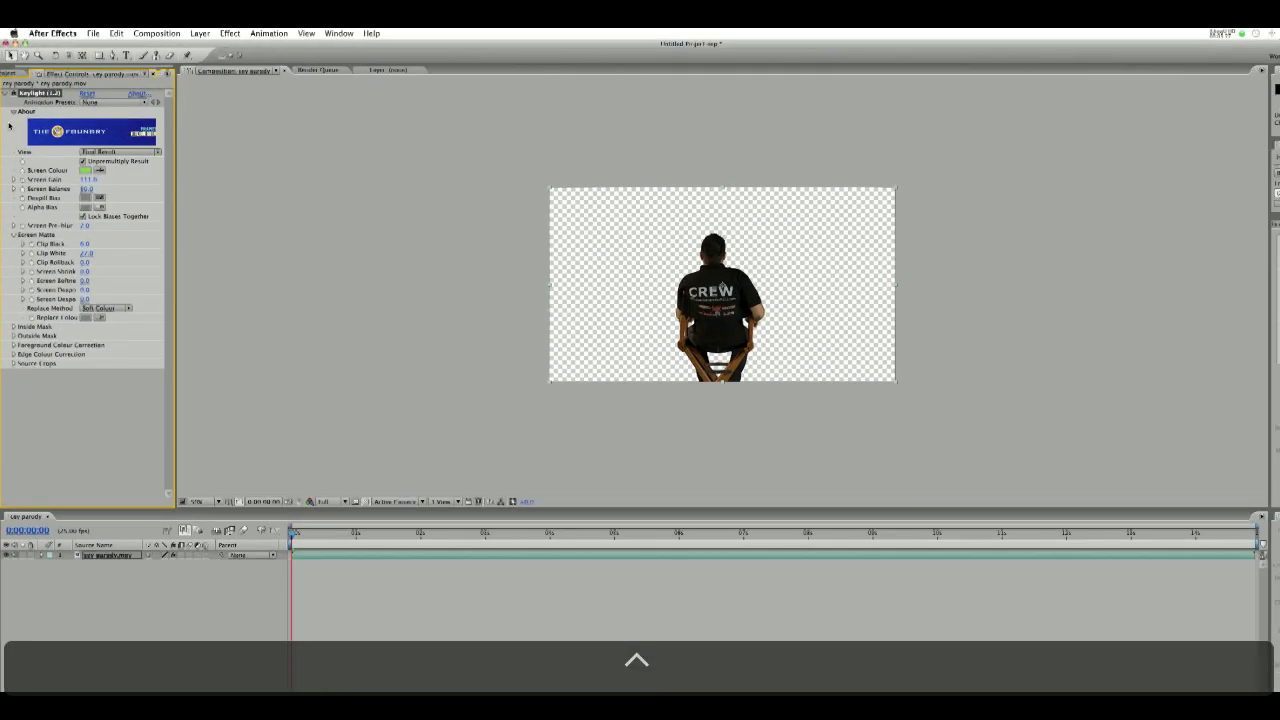
click(107, 152)
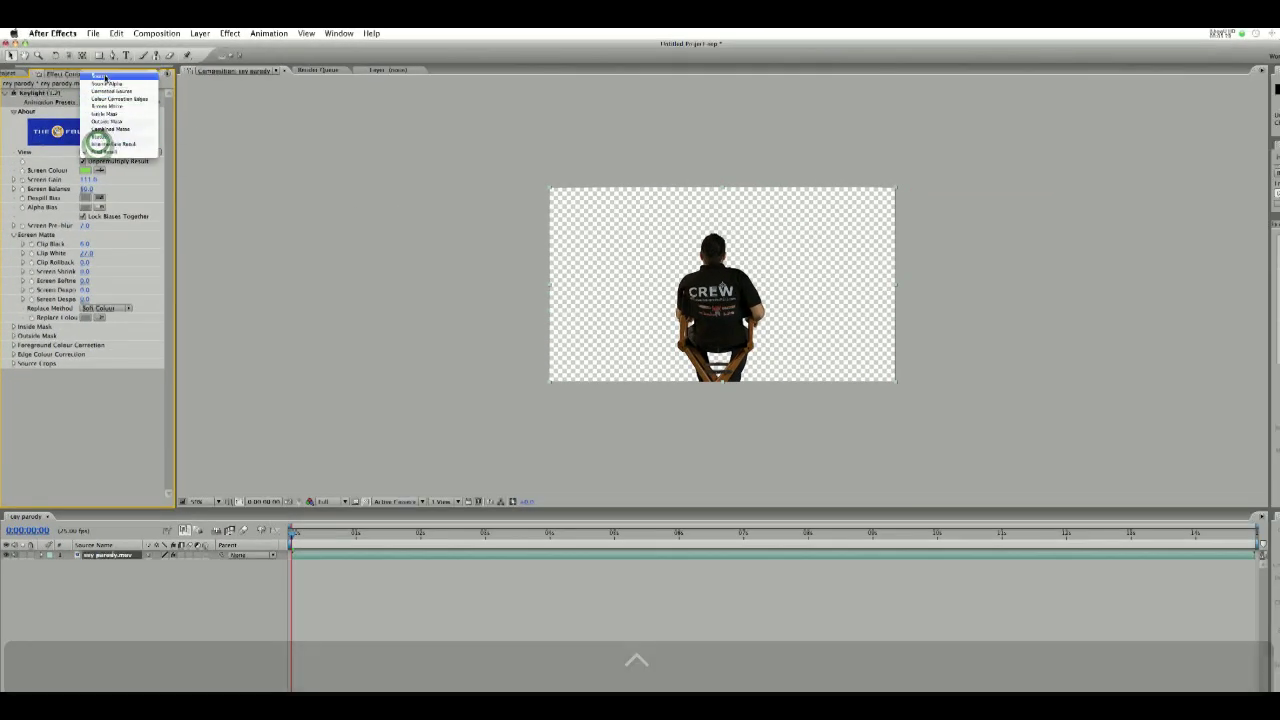
click(100, 140)
key(period)
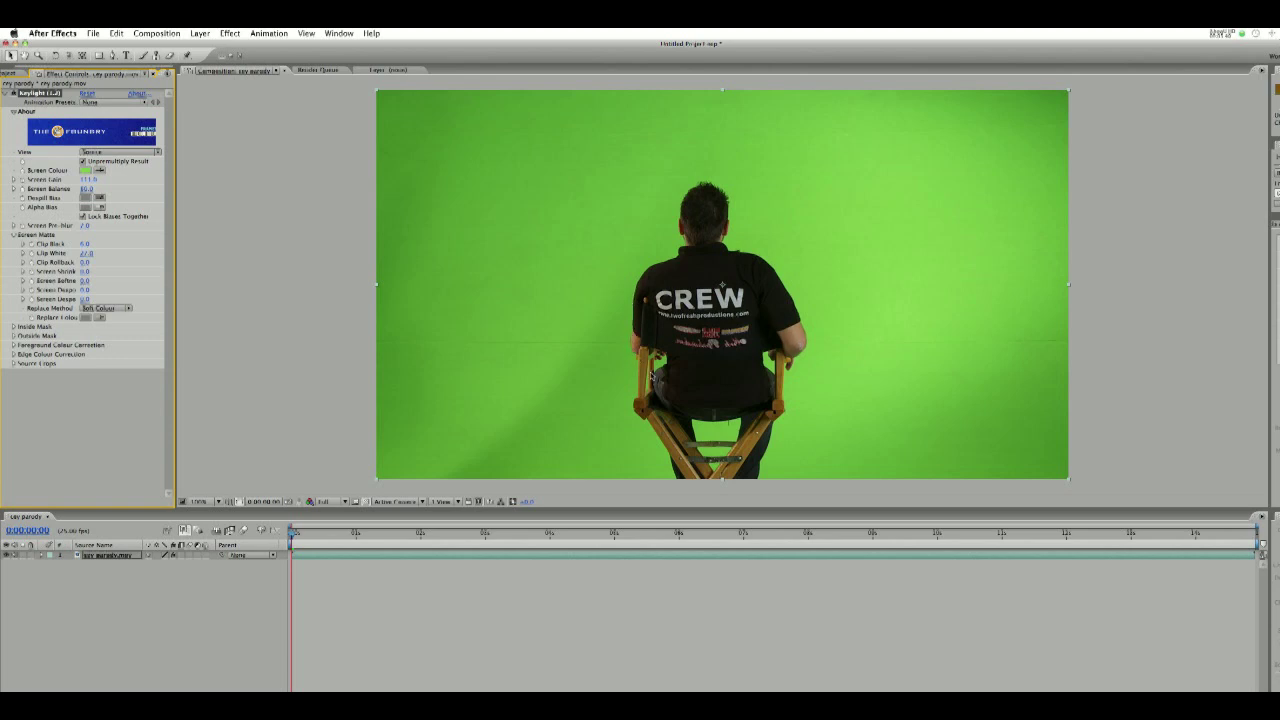
click(97, 152)
click(100, 216)
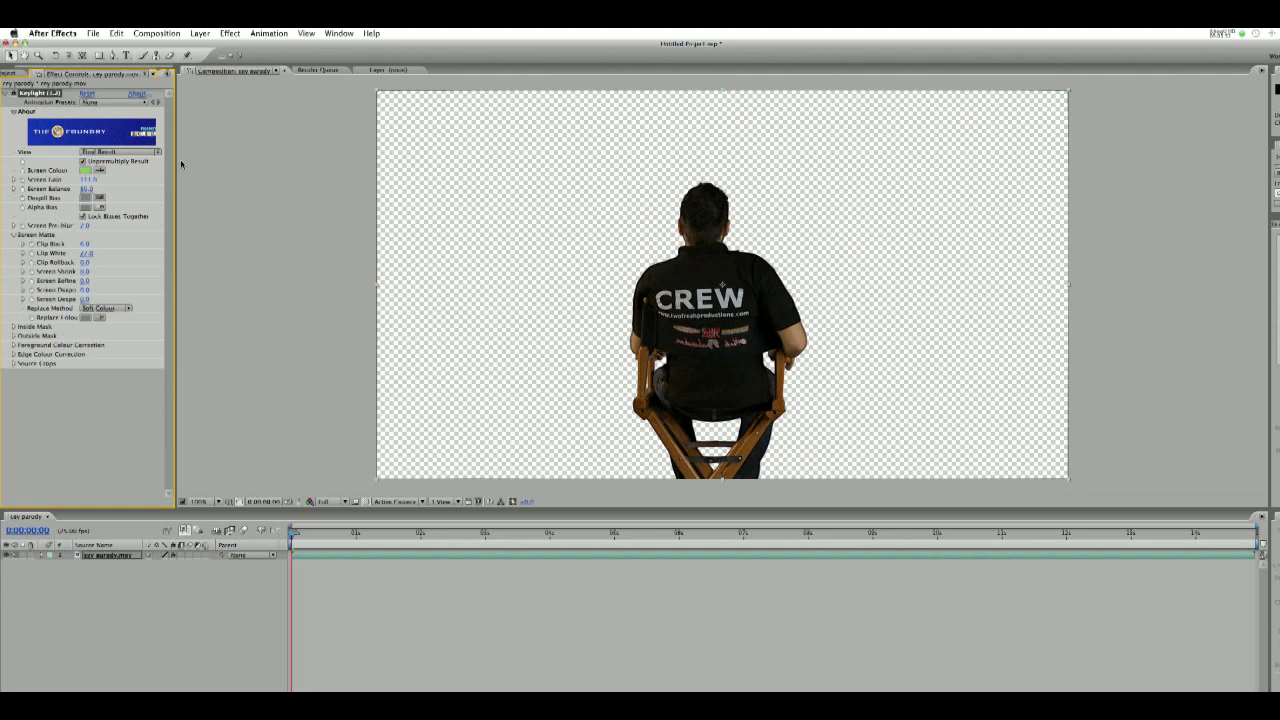
click(120, 151)
click(140, 146)
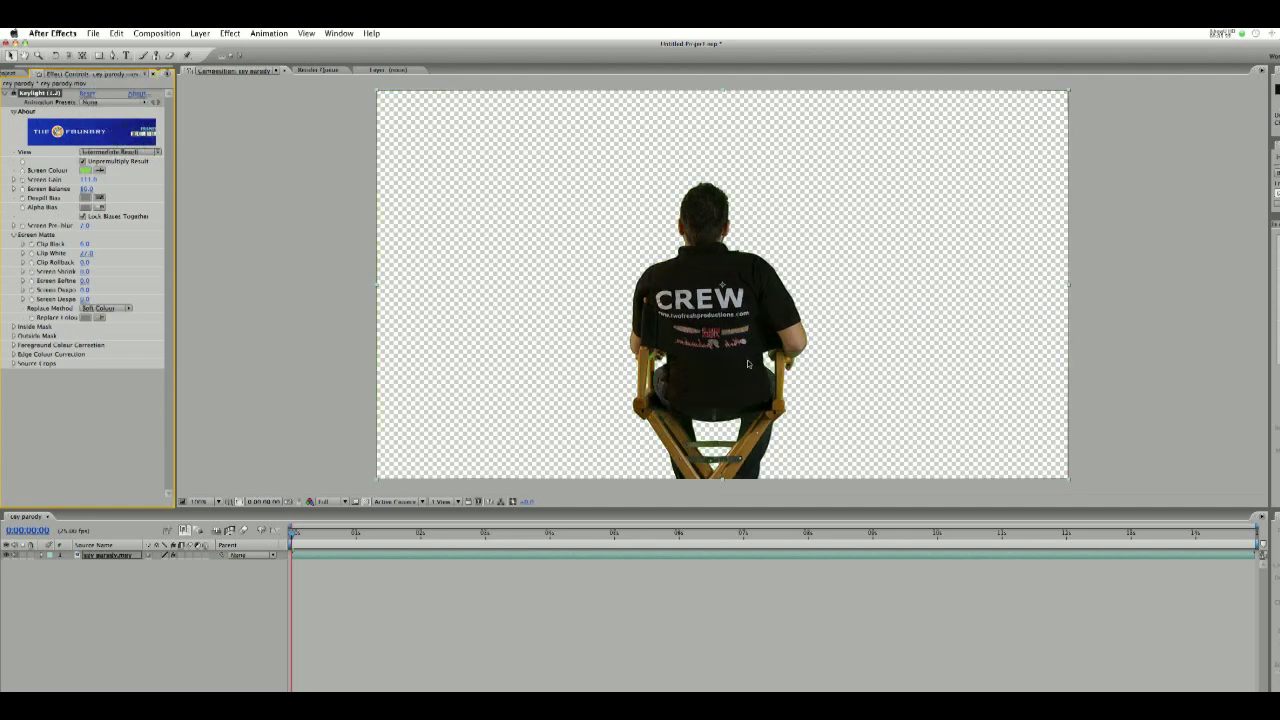
Step: Zoom in around the CREW shirt and set Keylight's Screen Balance to 100.0
scroll(740, 328, up, 6)
scroll(740, 328, down, 8)
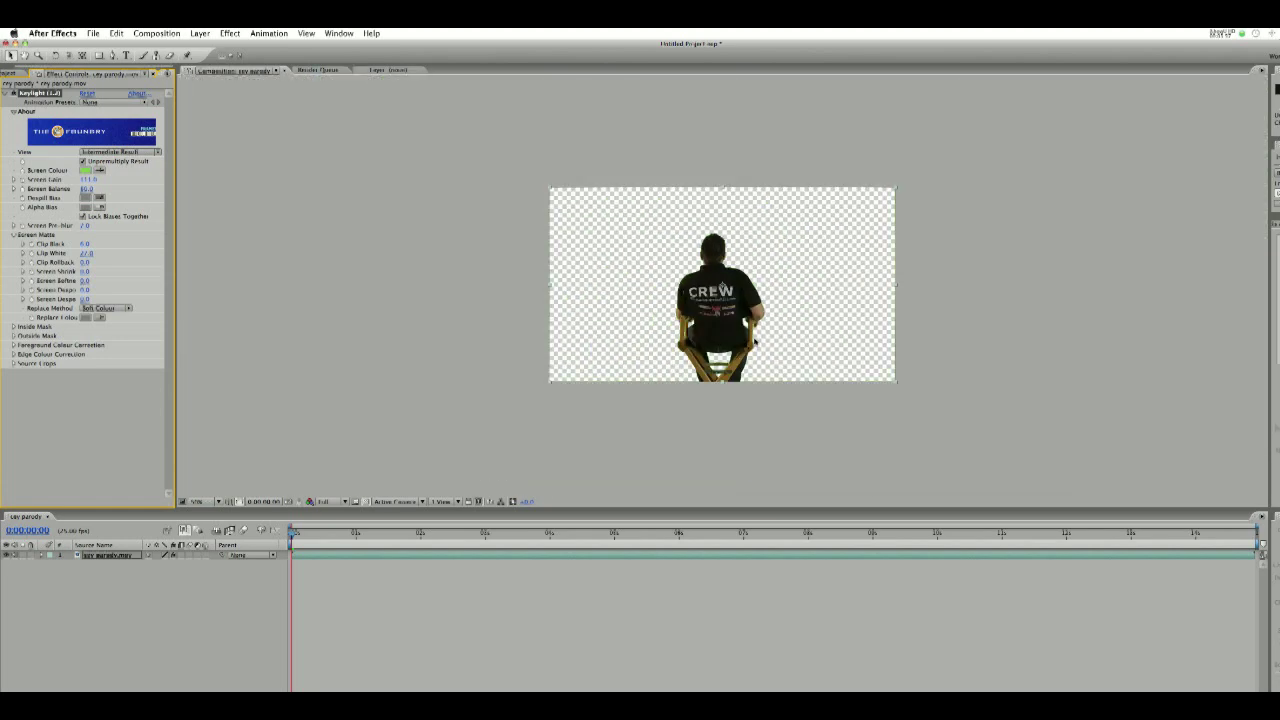
scroll(723, 287, up, 4)
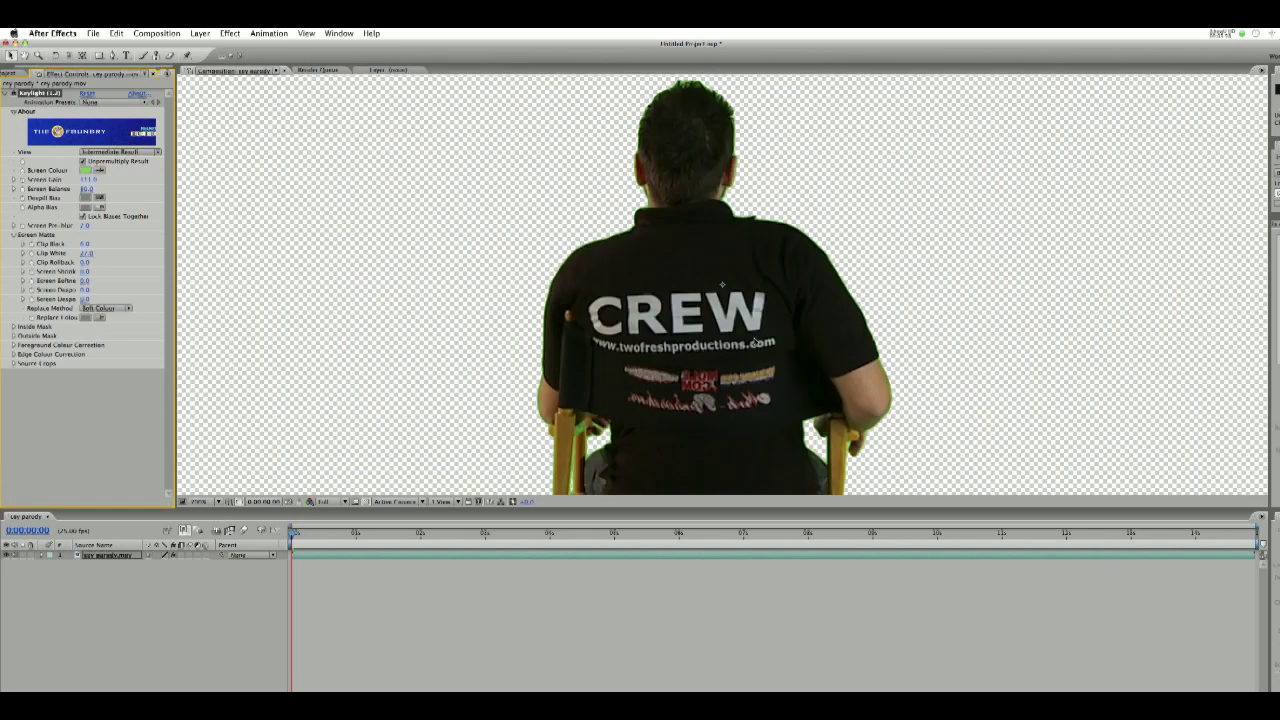
scroll(722, 285, down, 3)
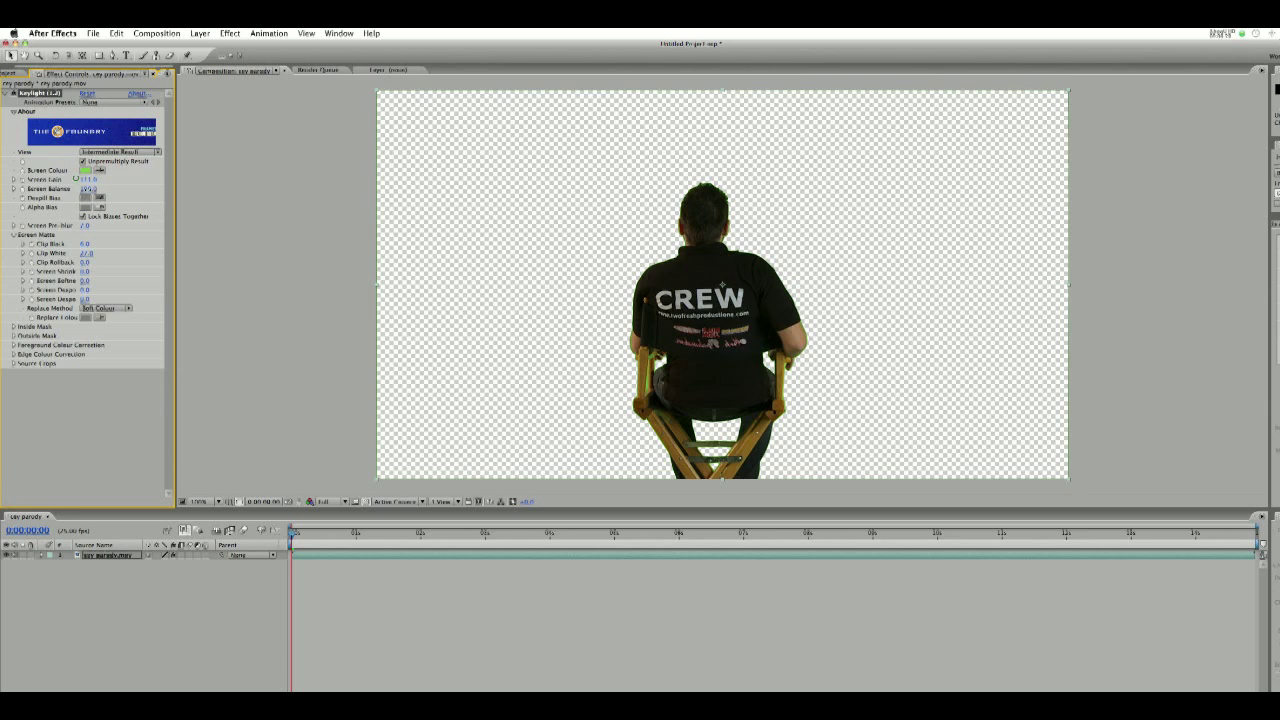
click(76, 178)
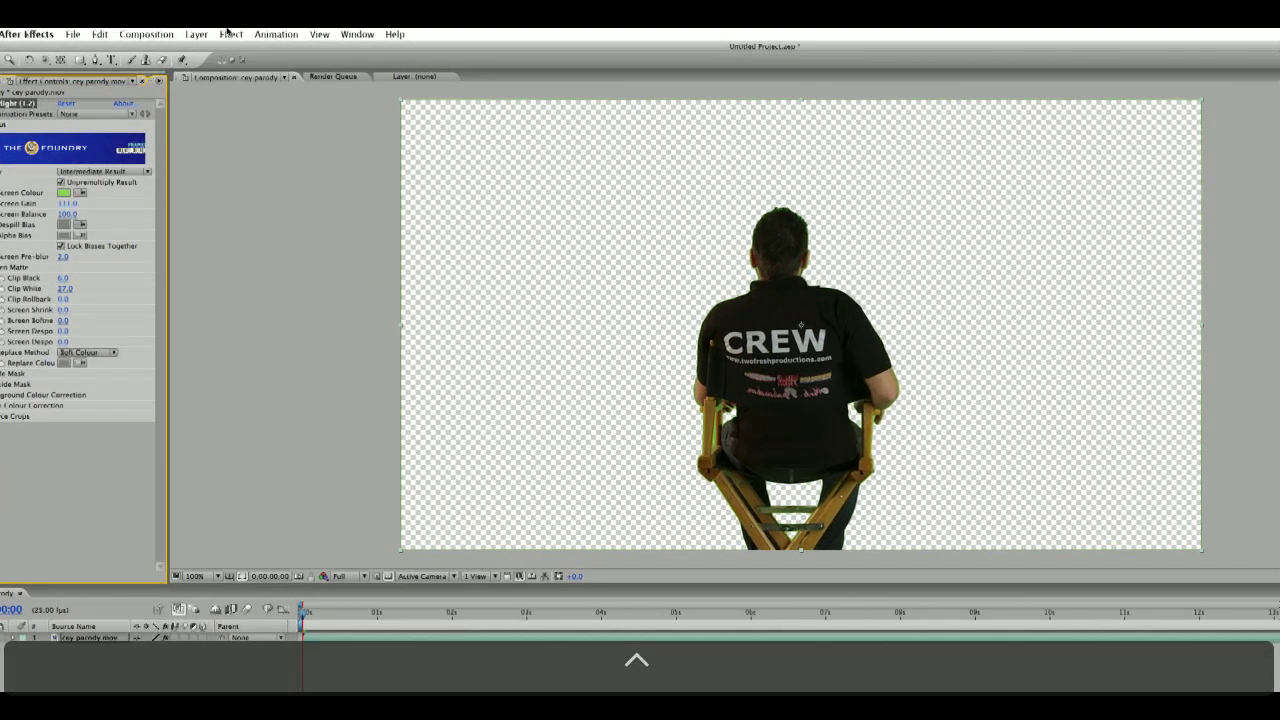
Step: Add Spill Suppressor with the screen green as spill colour and stronger suppression
click(230, 33)
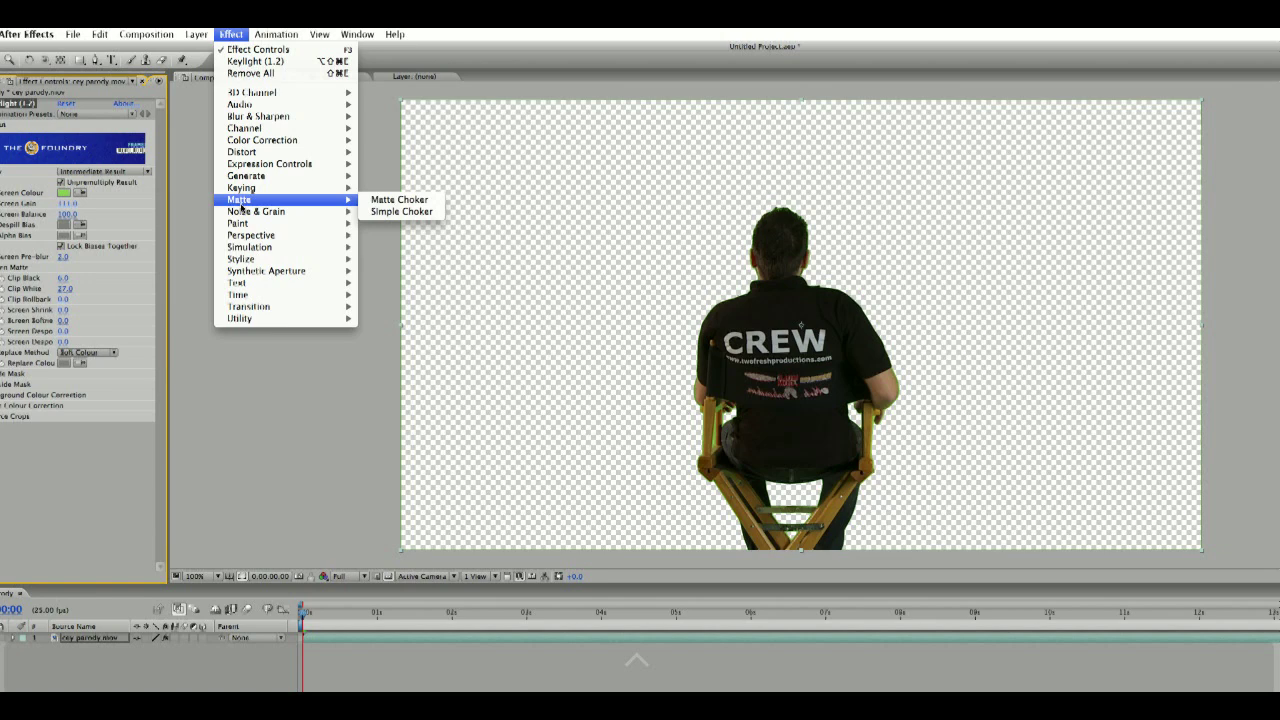
mouse_move(241, 188)
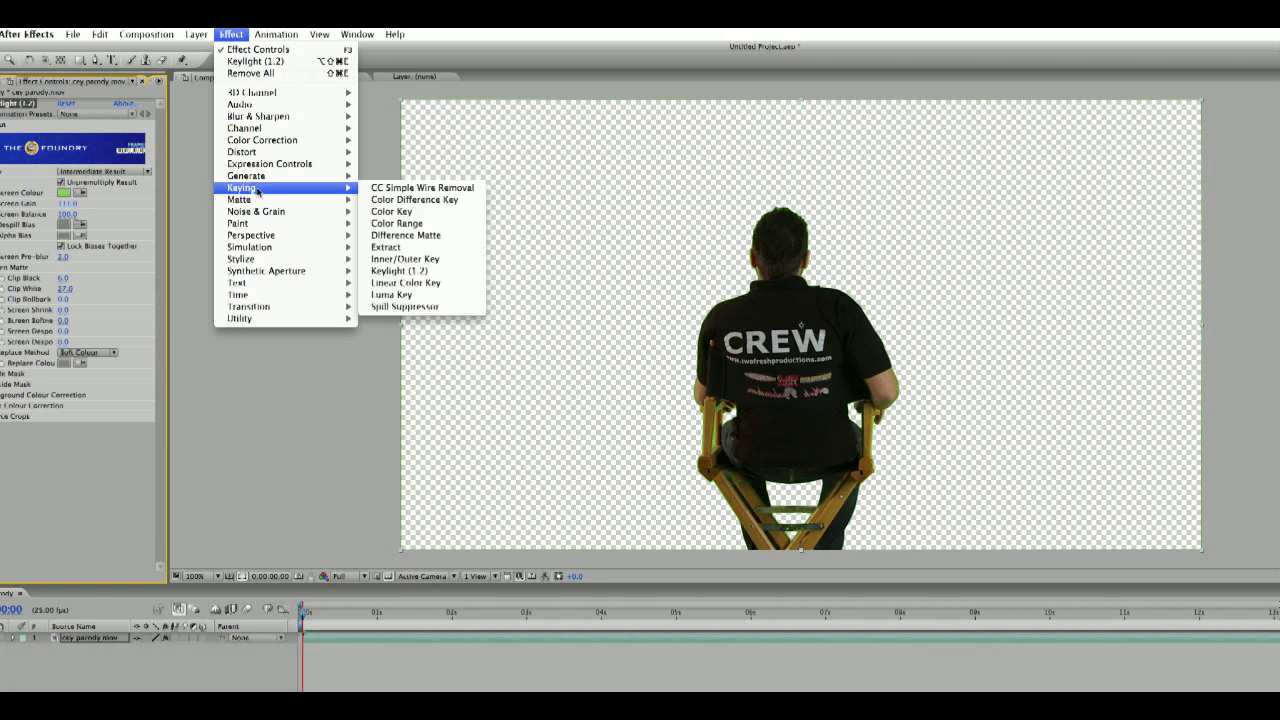
click(416, 308)
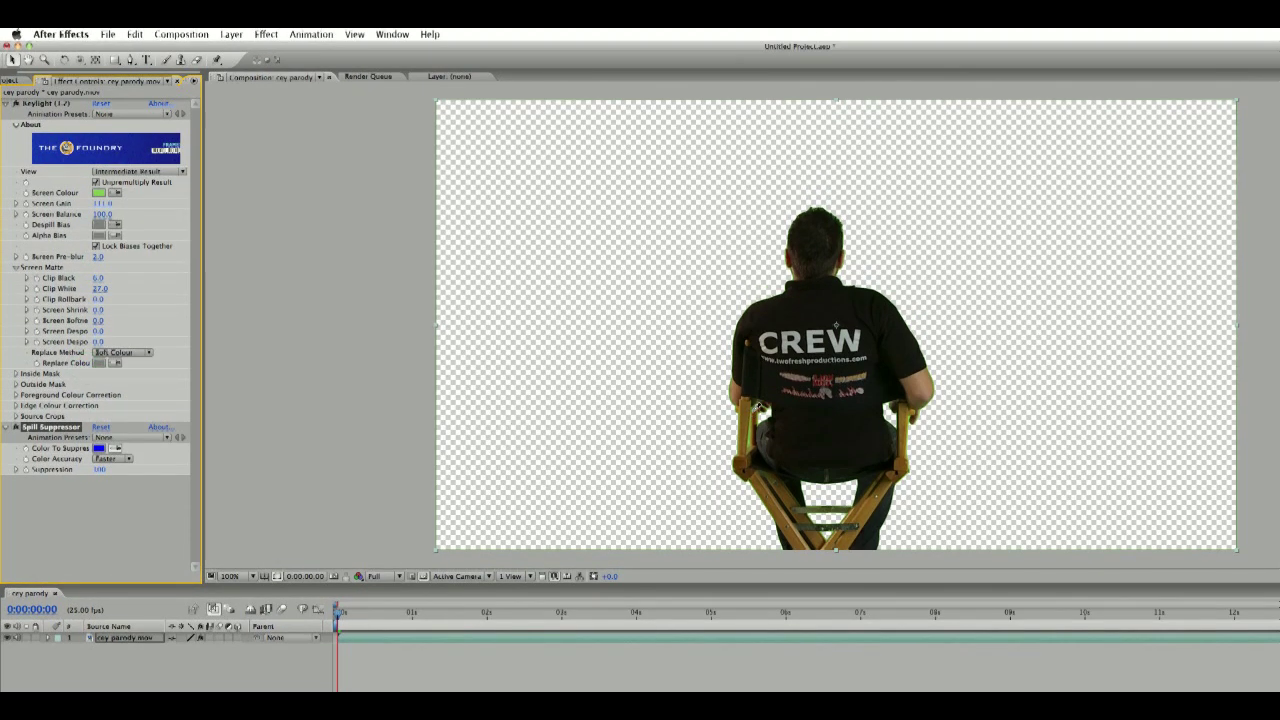
click(757, 405)
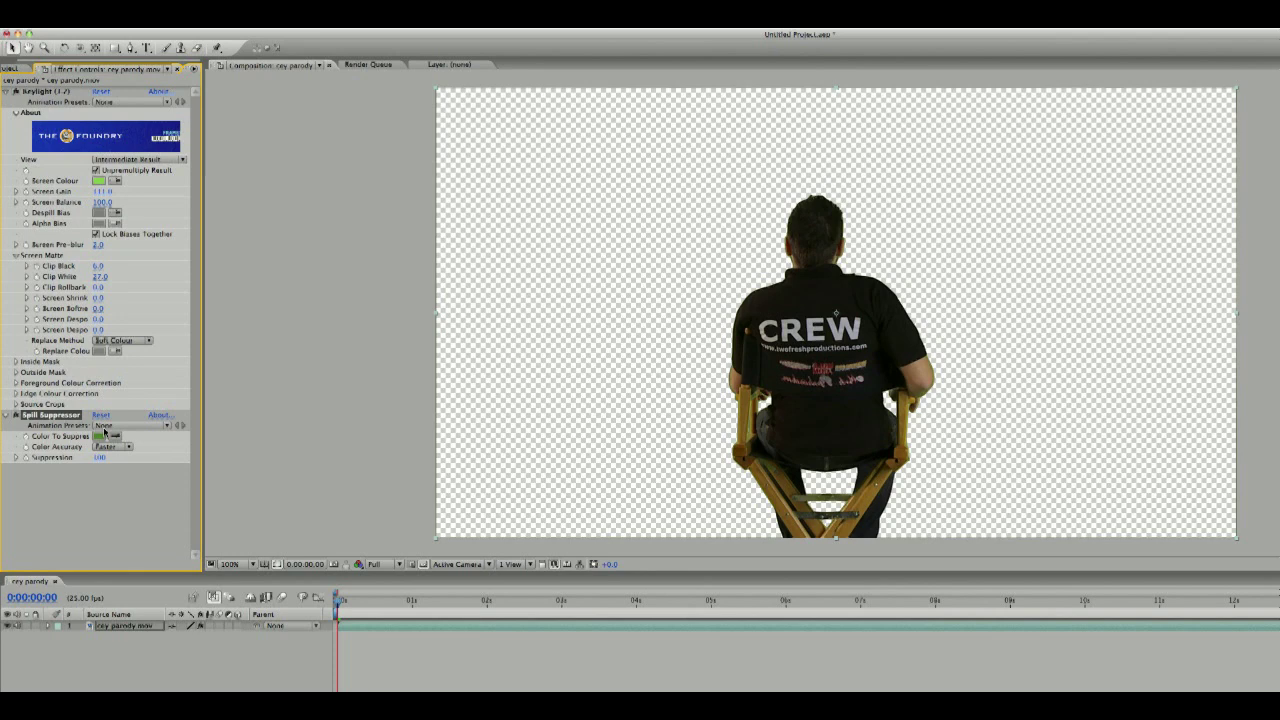
drag(99, 457, 110, 457)
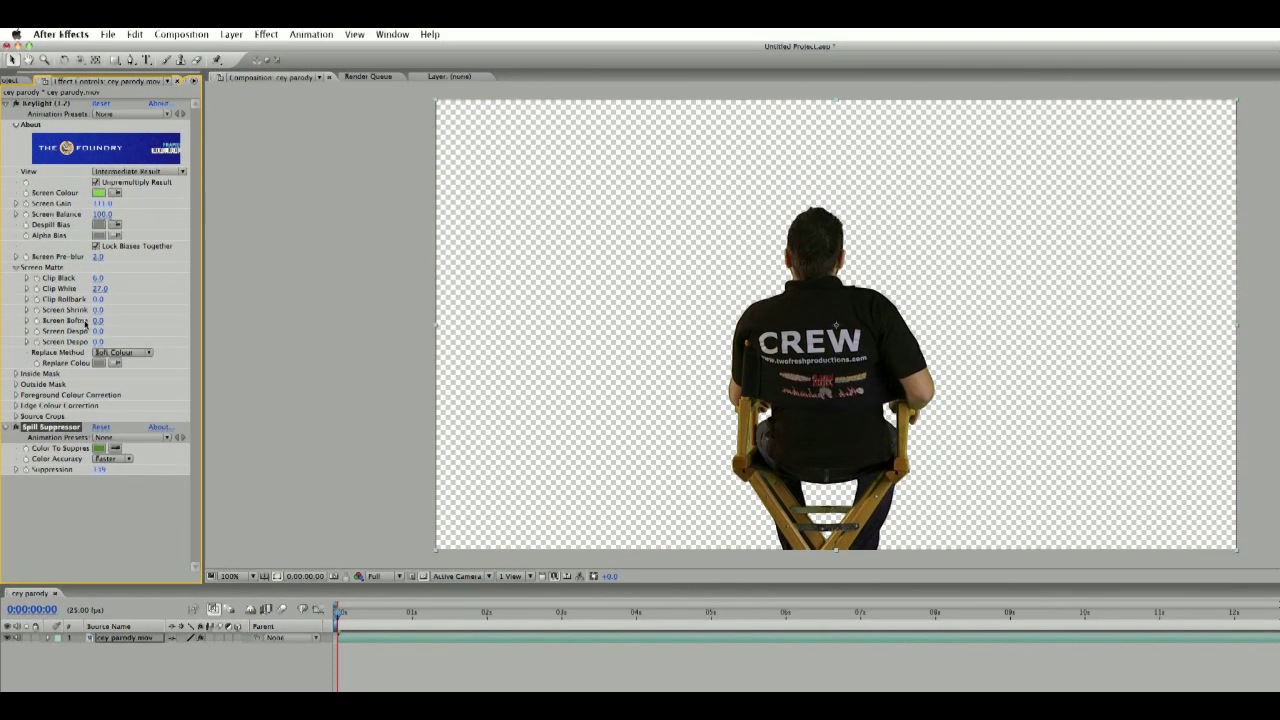
Step: Raise Keylight's Screen Softness to 1.5 and check the key at 50% and 100%
drag(97, 320, 104, 320)
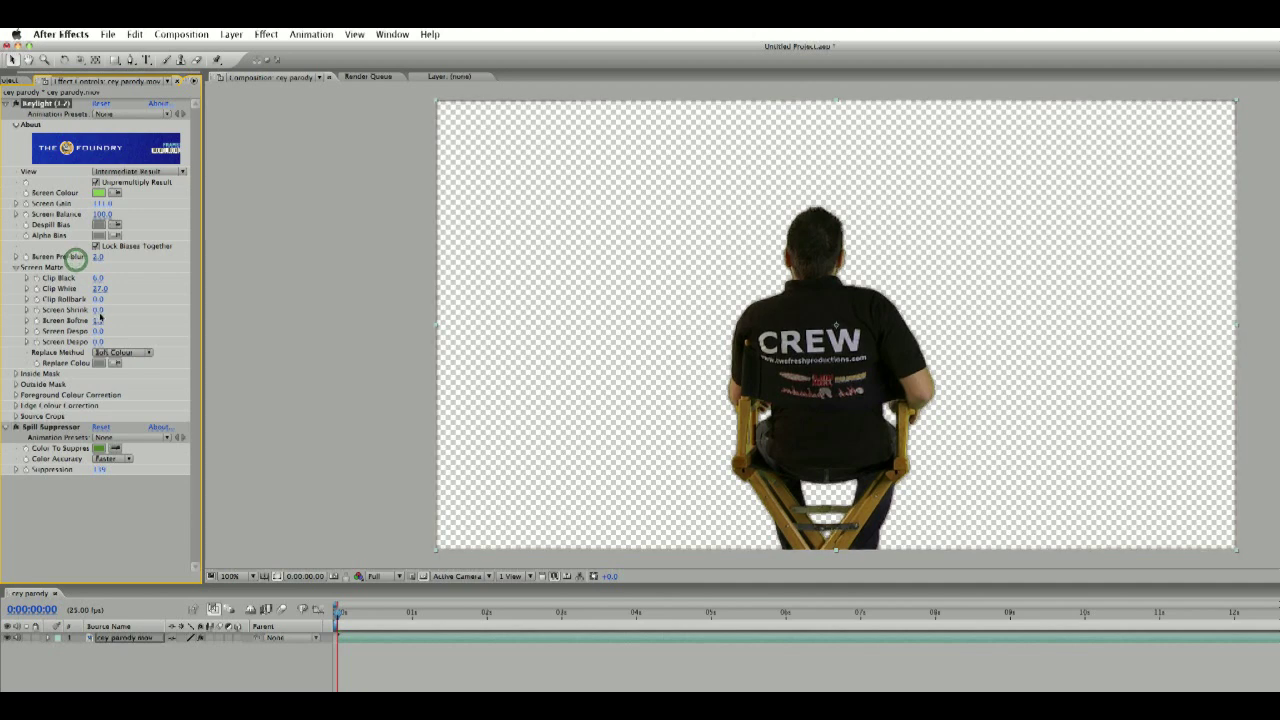
key(comma)
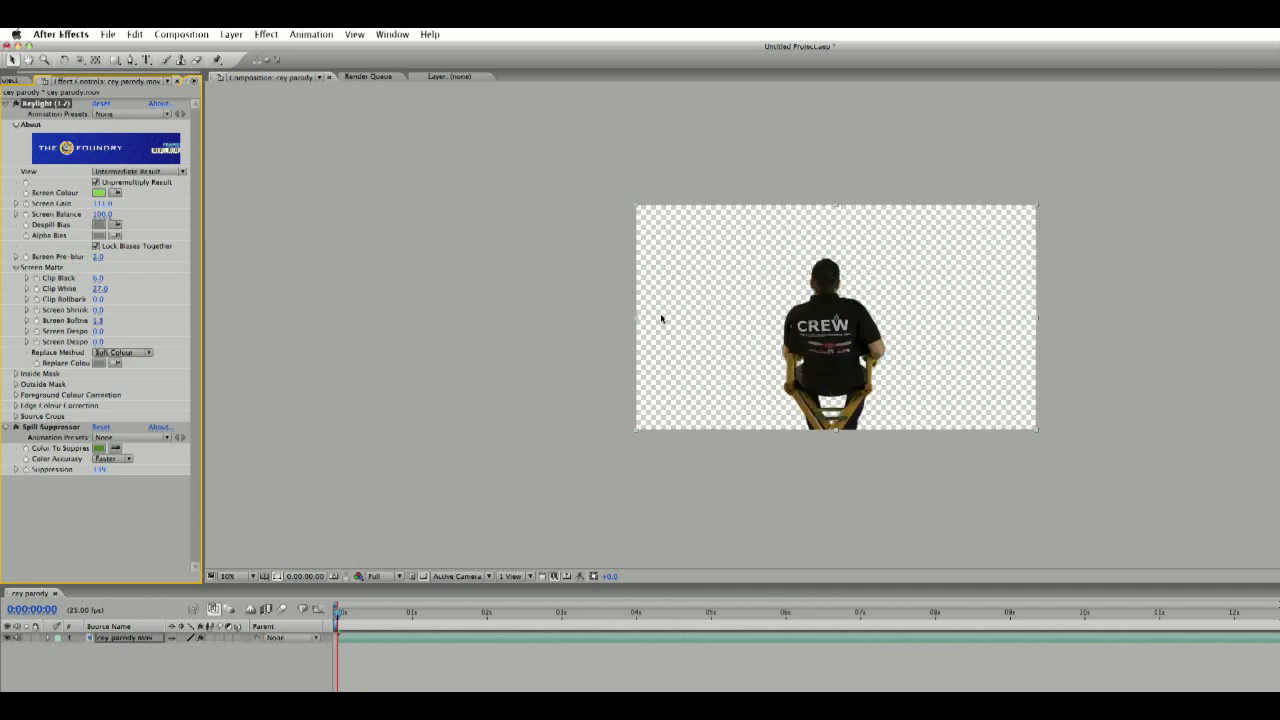
key(period)
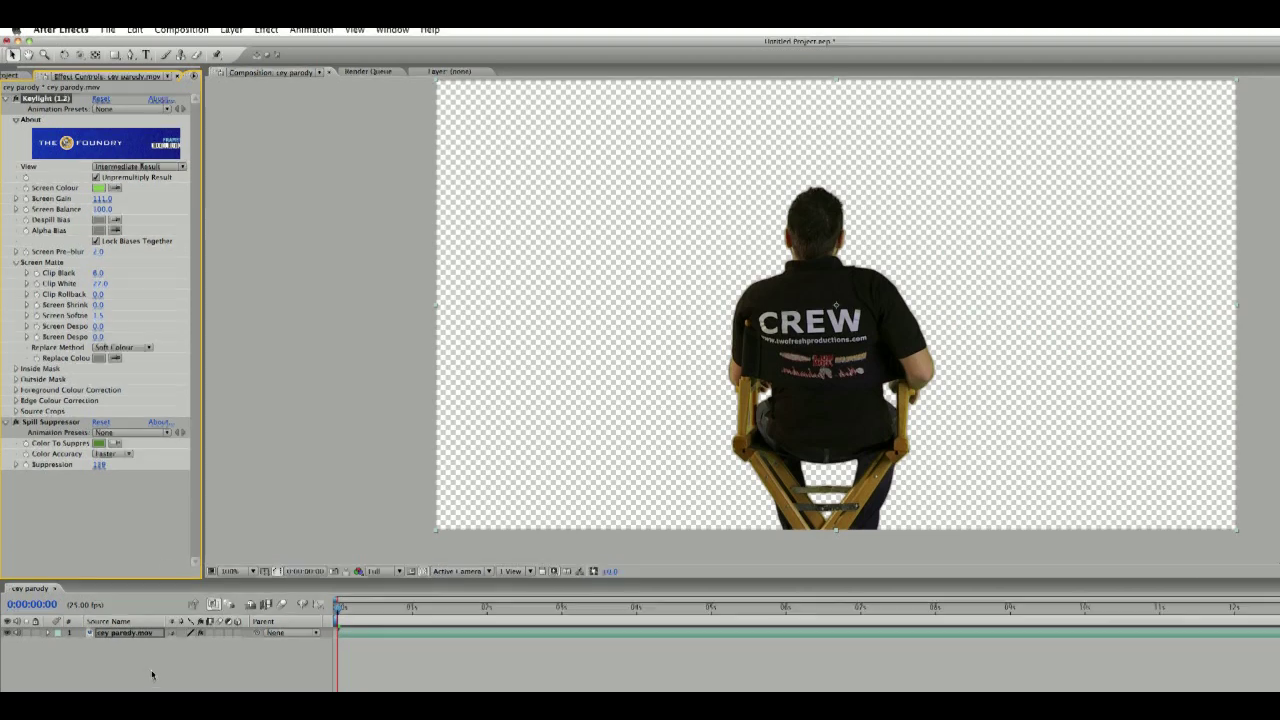
right_click(152, 663)
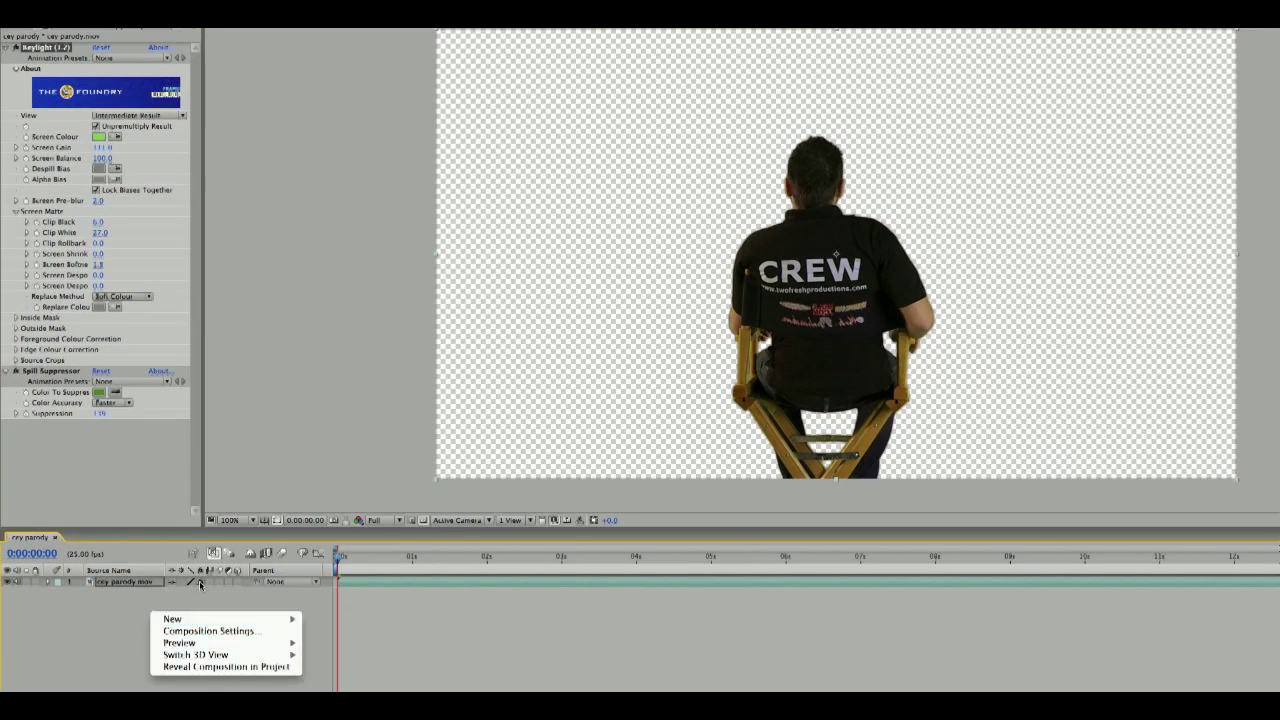
click(112, 471)
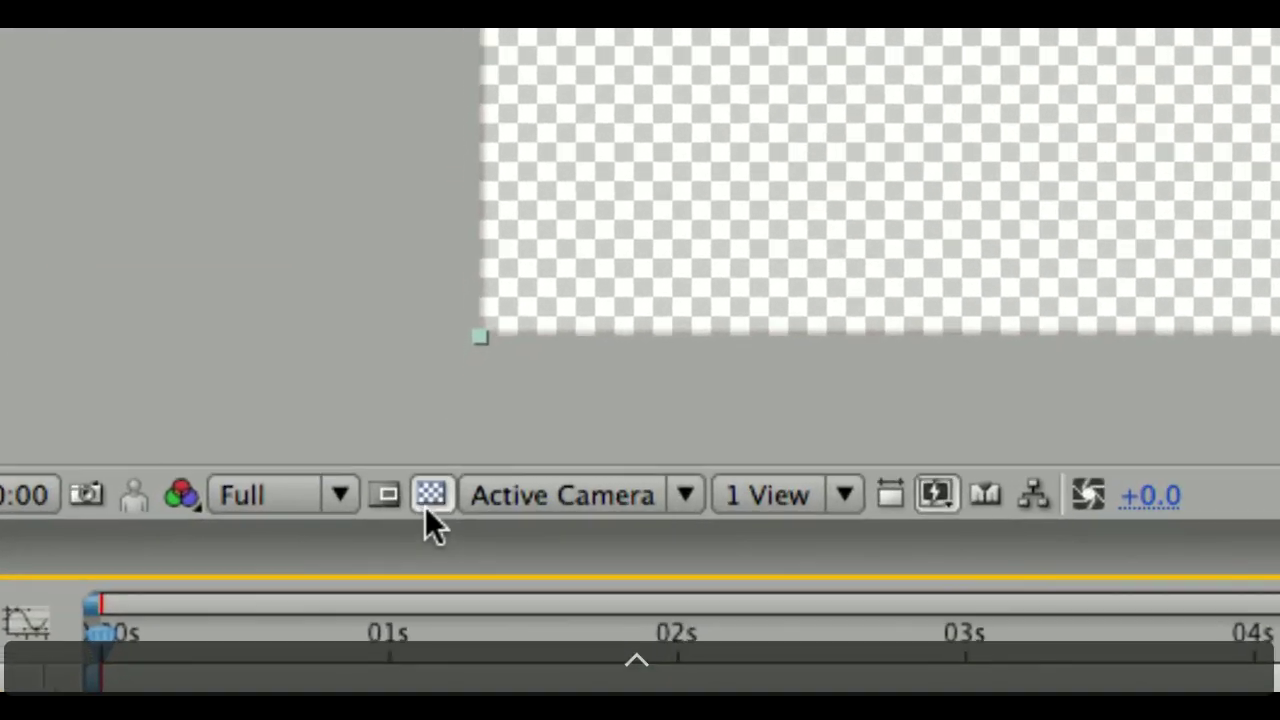
click(429, 500)
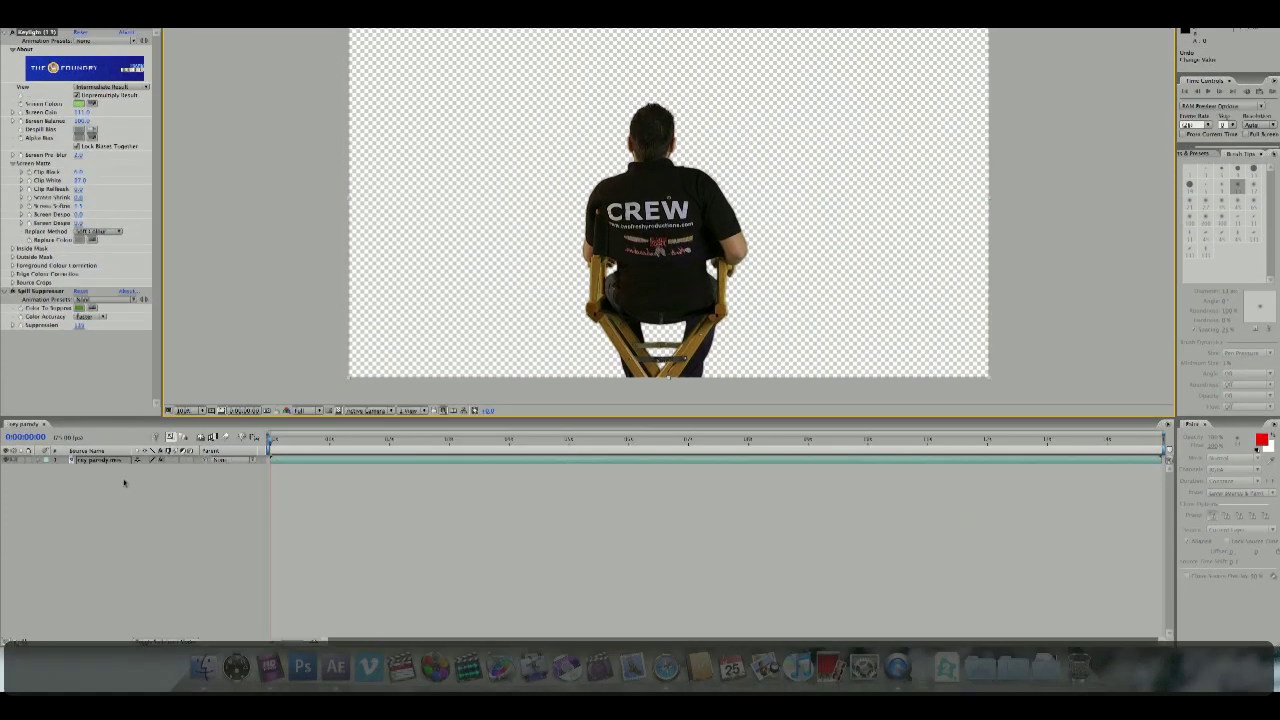
Step: Add an orange solid layer, Orange Solid 1, and move it beneath my parody.mov
right_click(131, 495)
mouse_move(147, 486)
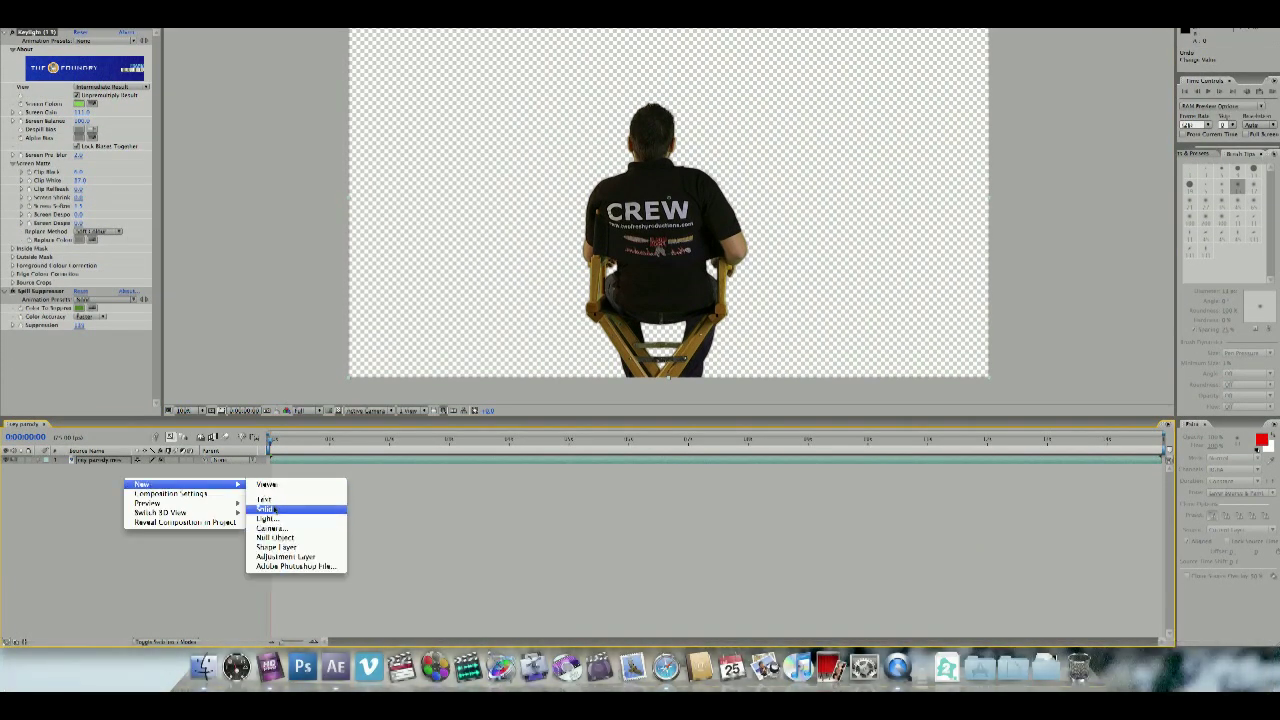
click(265, 509)
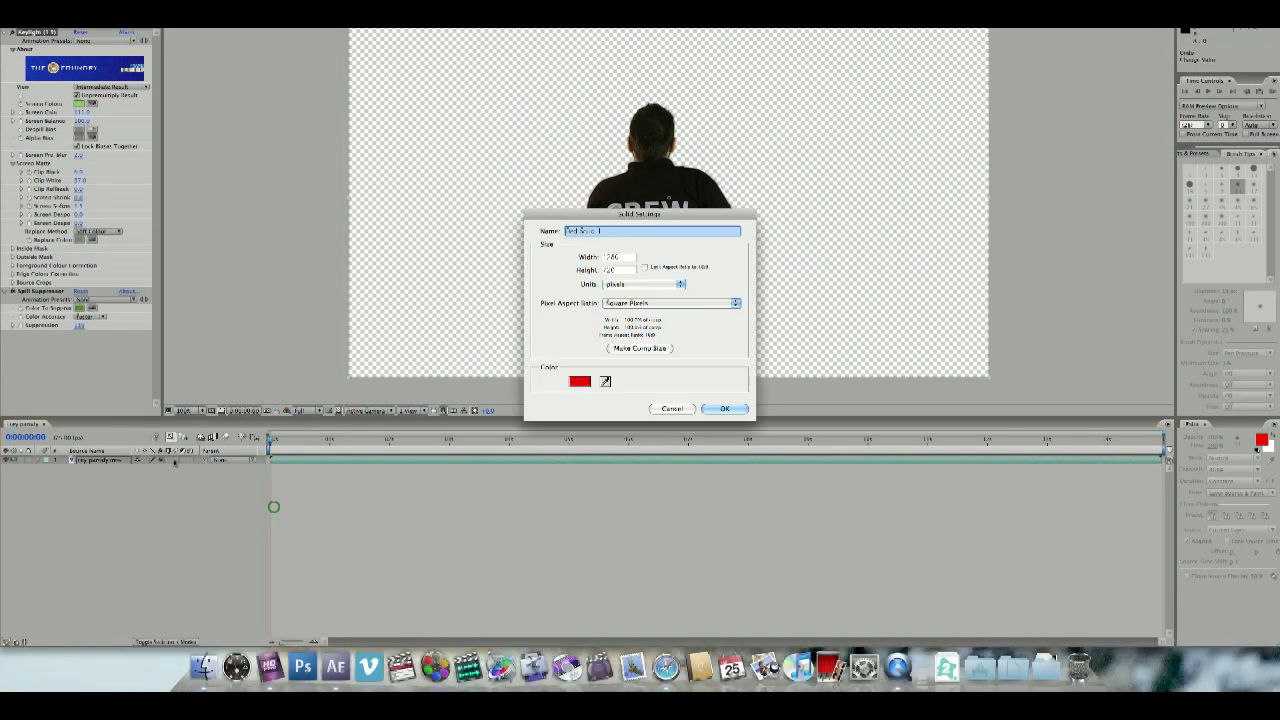
click(578, 382)
mouse_move(652, 380)
mouse_down()
mouse_move(651, 318)
mouse_move(655, 402)
mouse_up()
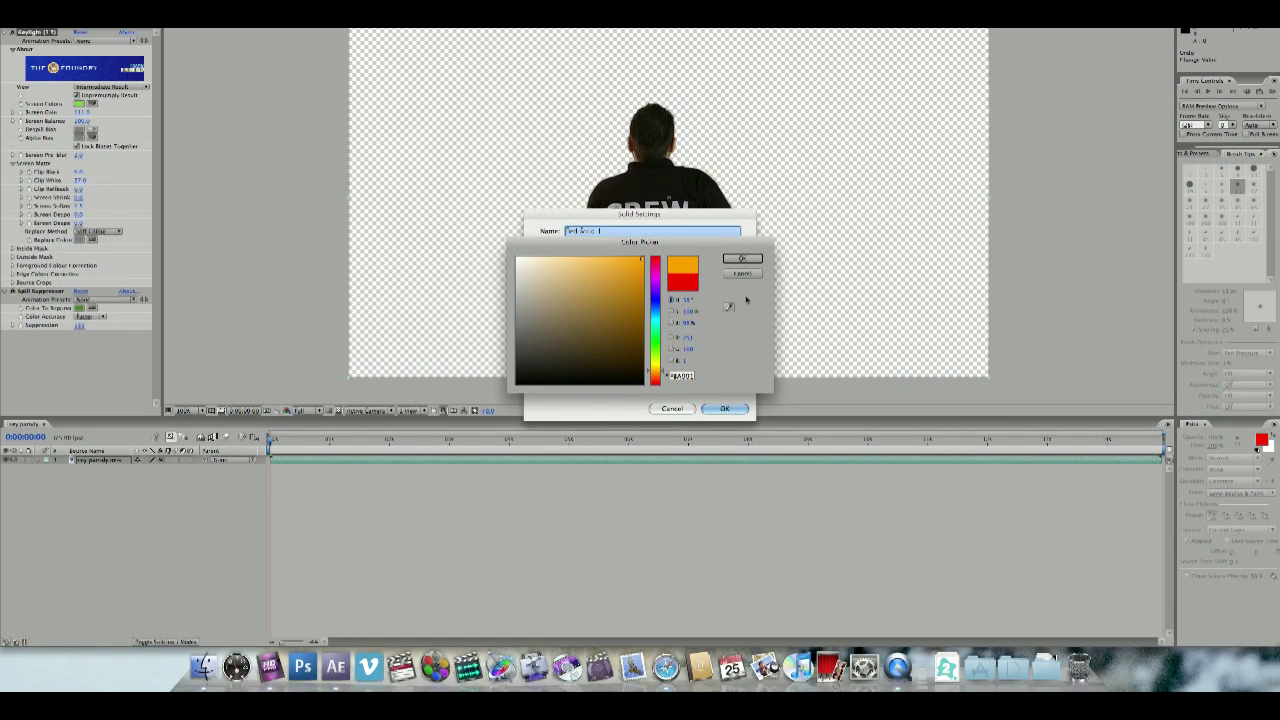
click(742, 258)
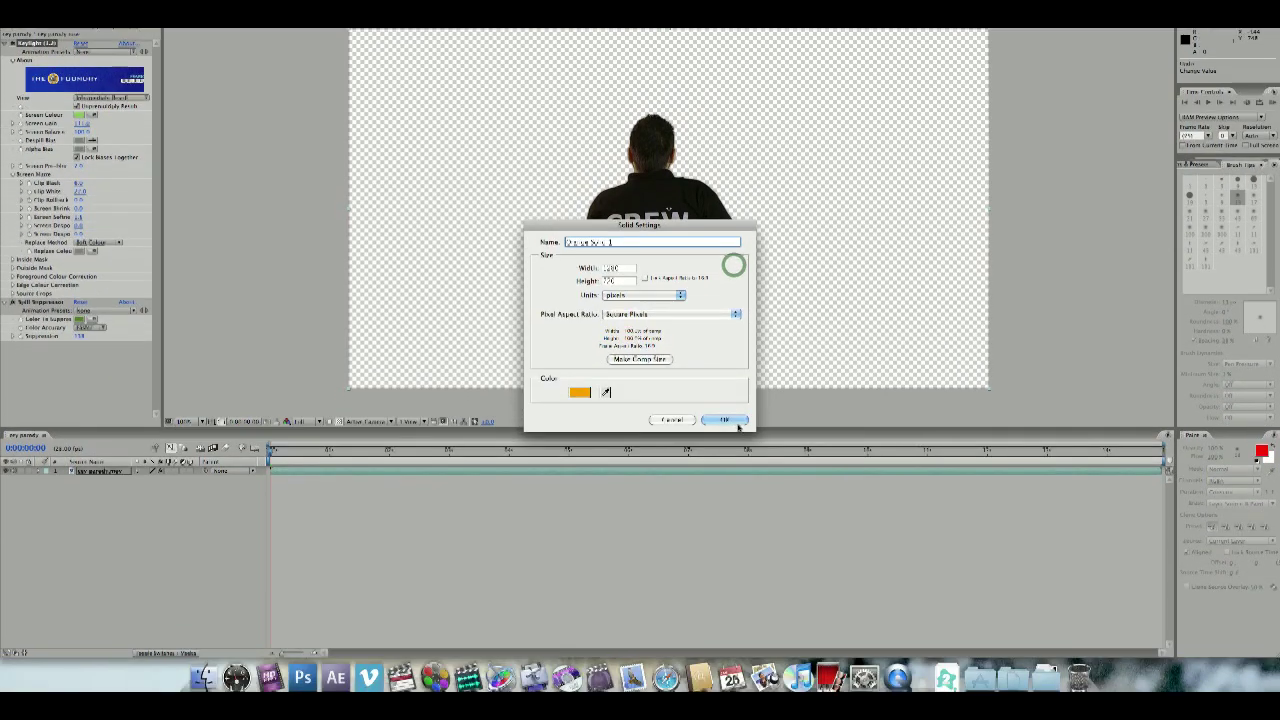
key(Return)
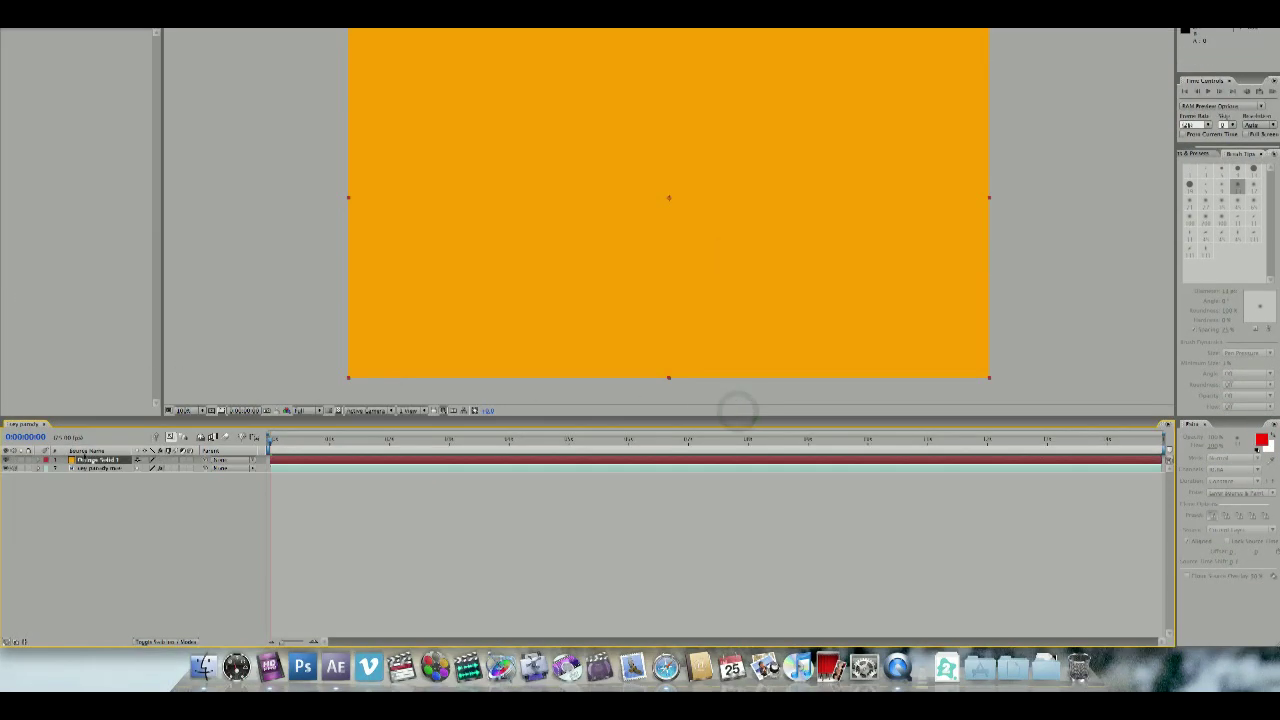
drag(82, 461, 79, 474)
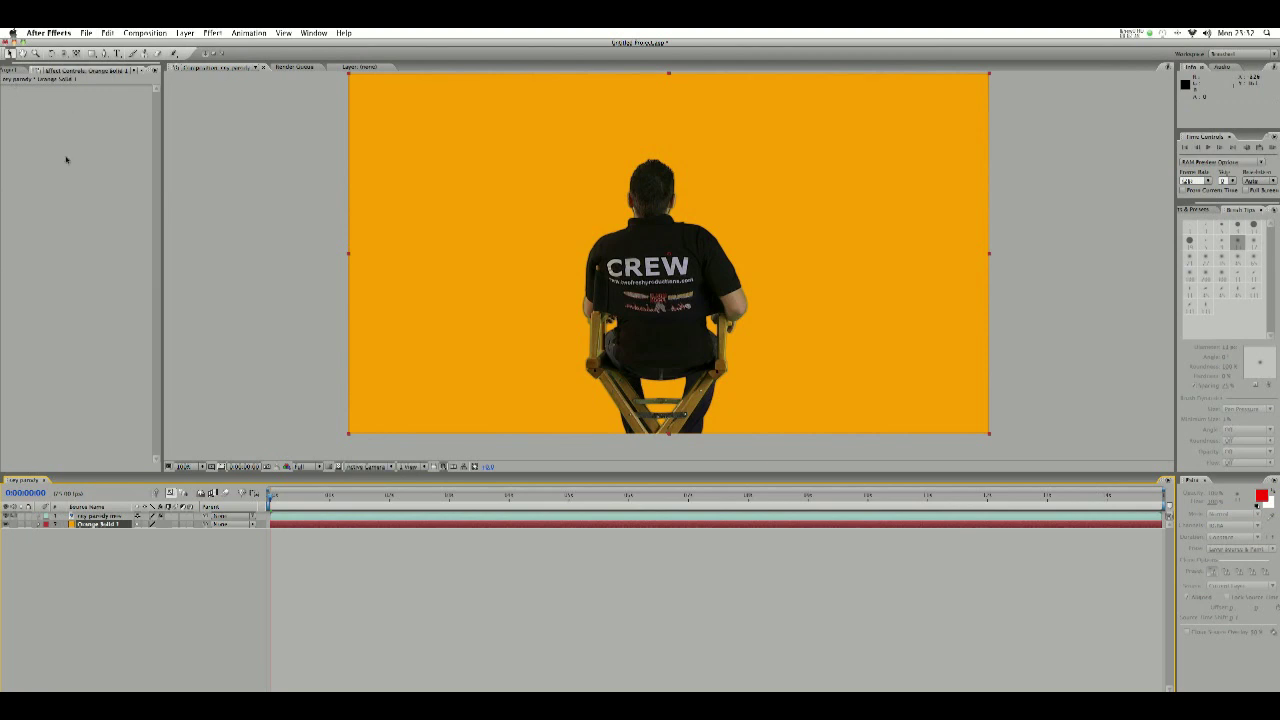
Step: On my parody.mov, increase Keylight's Screen Matte Clip Rollback value to tighten the man's edges
click(100, 515)
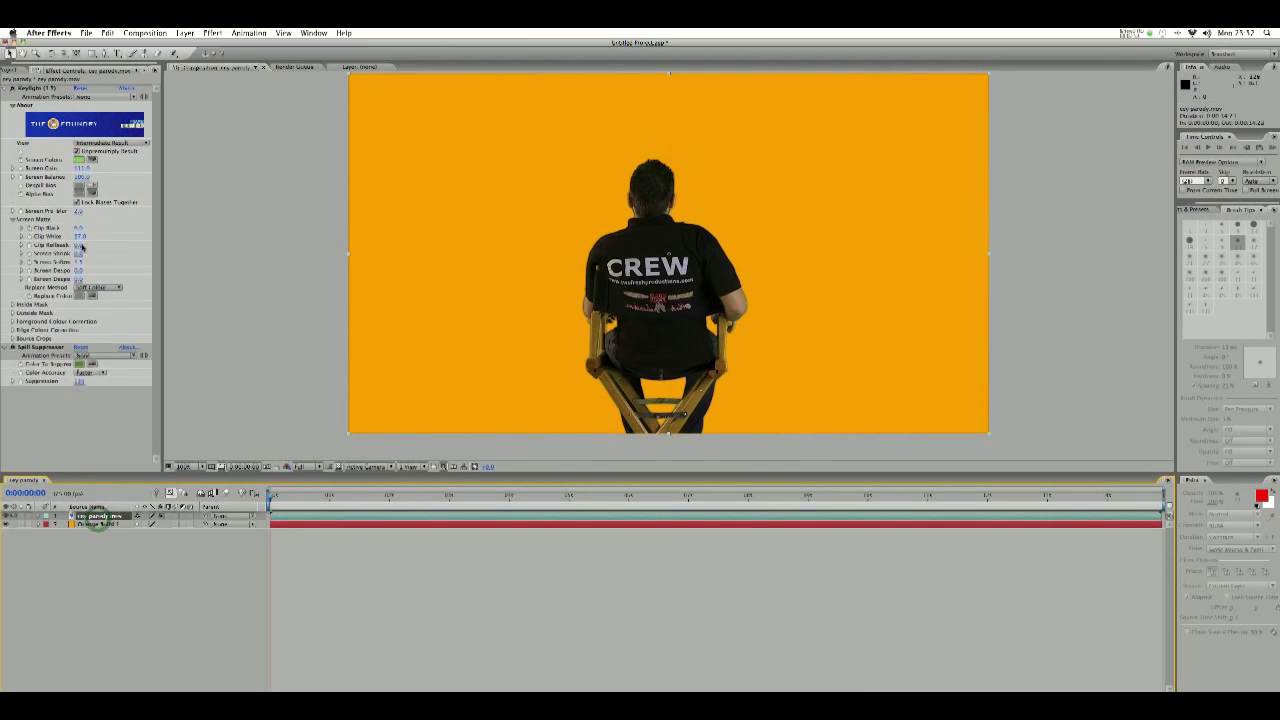
click(80, 257)
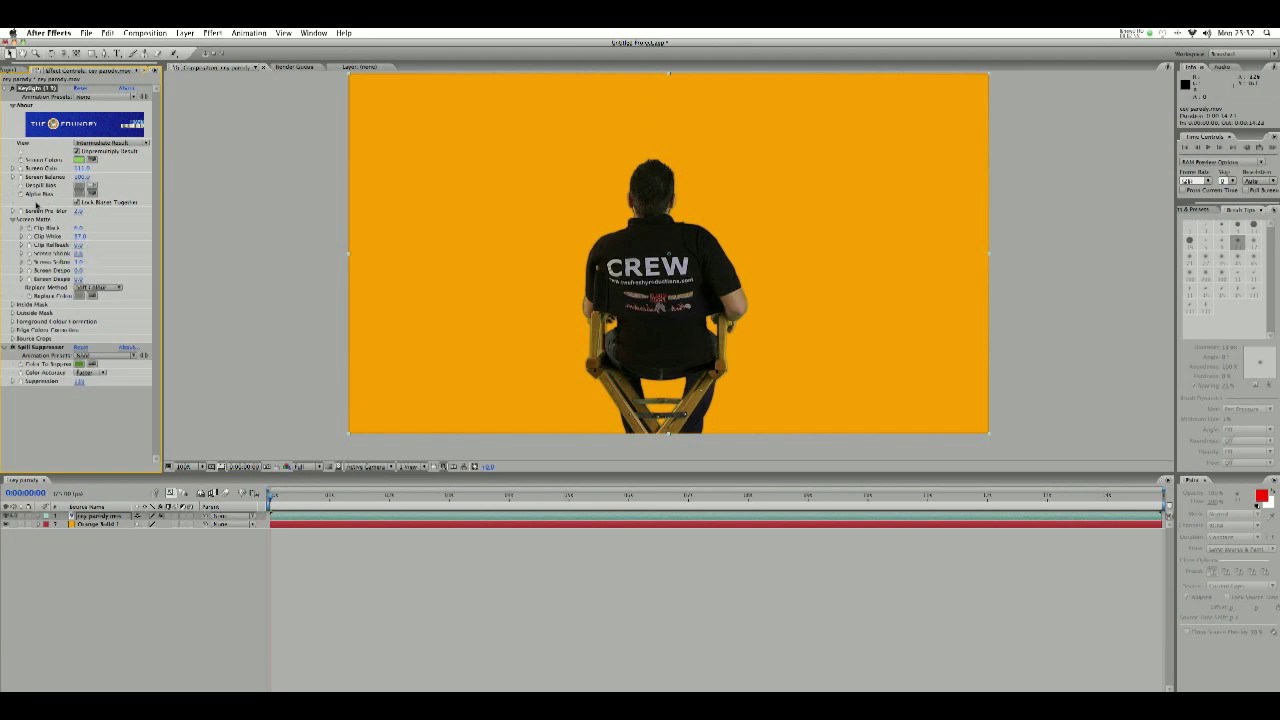
click(77, 244)
click(80, 244)
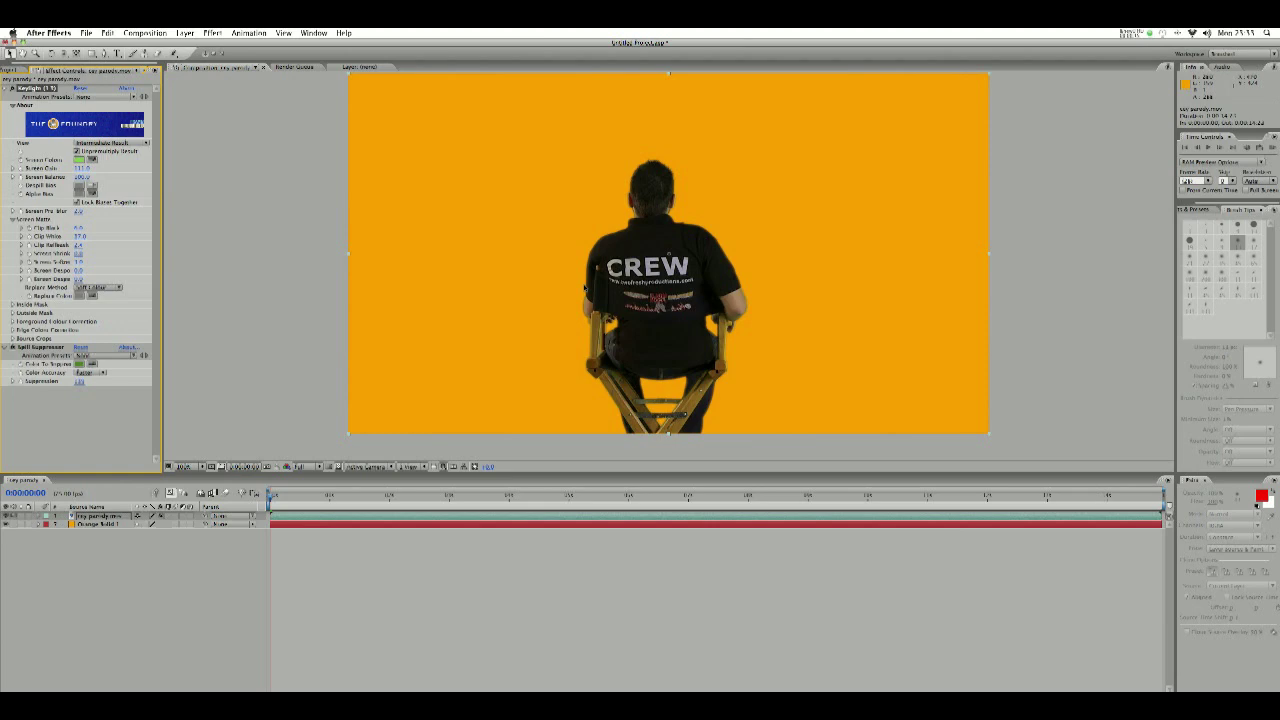
Step: Delete the Orange Solid 1 layer from the composition
click(120, 525)
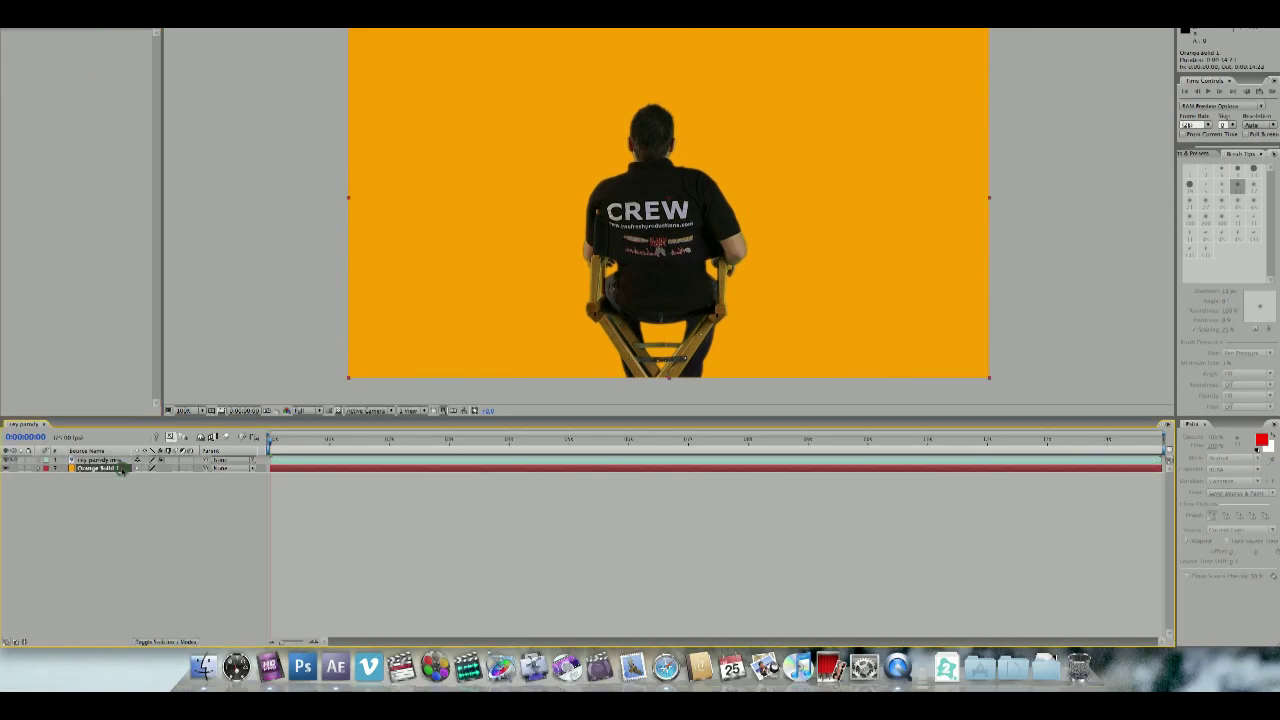
key(BackSpace)
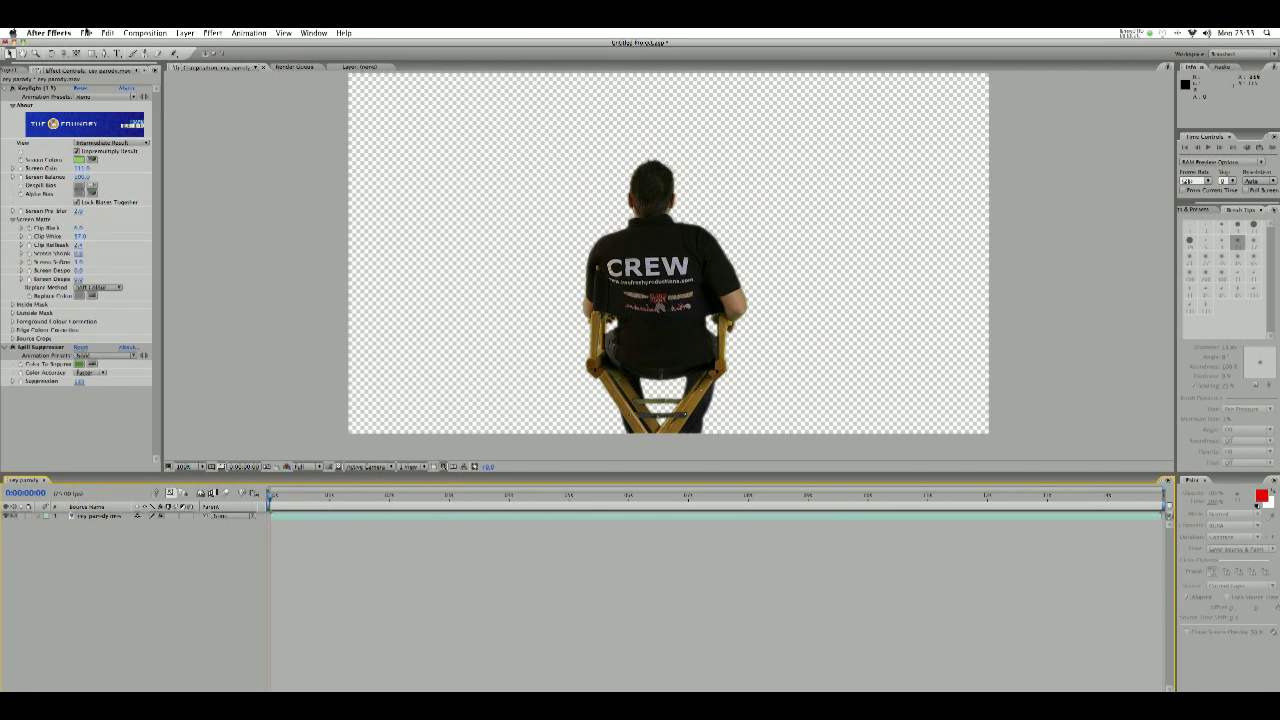
click(87, 33)
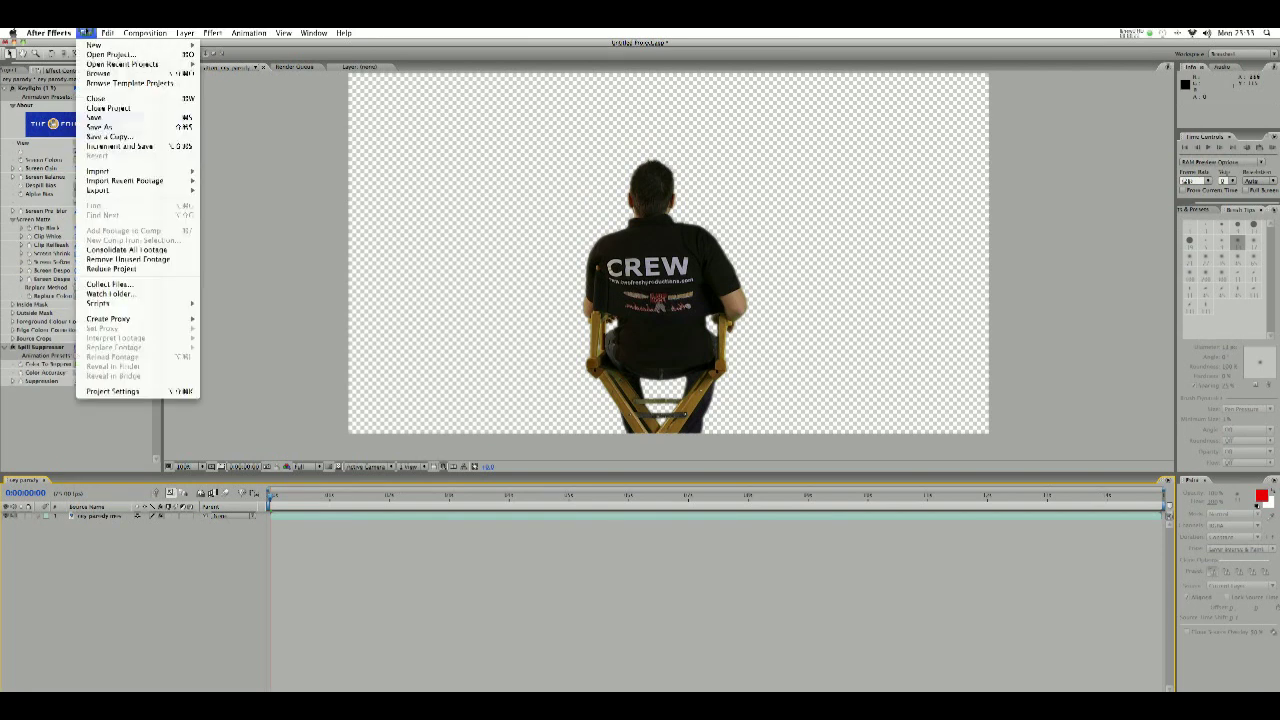
click(87, 33)
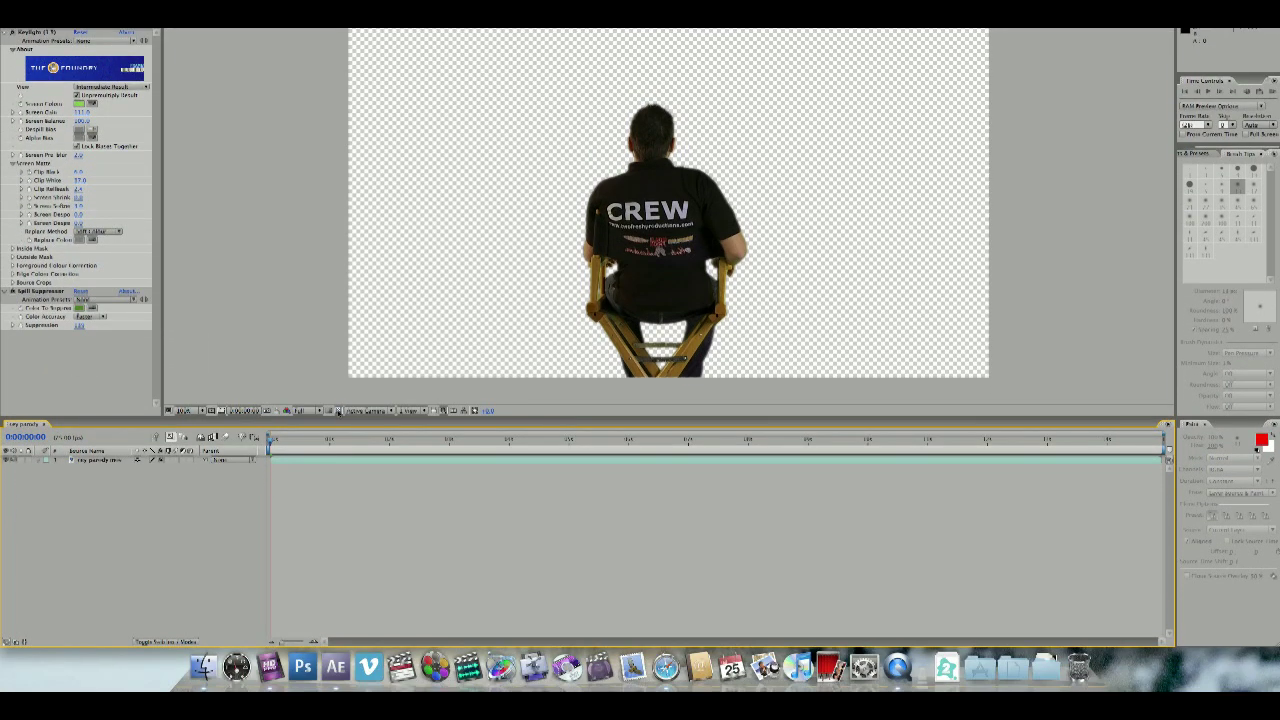
Step: Toggle the Transparency Grid off and back on to view the keyed man over the checkerboard
click(337, 466)
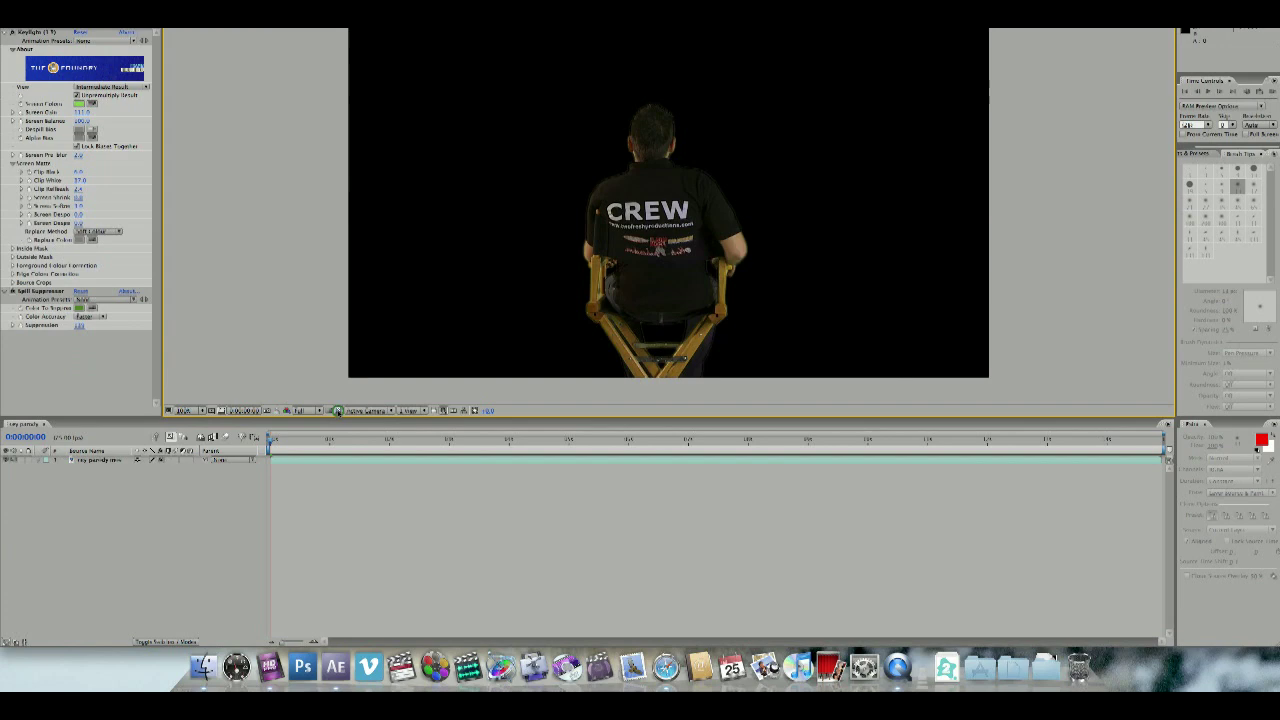
click(337, 466)
click(145, 33)
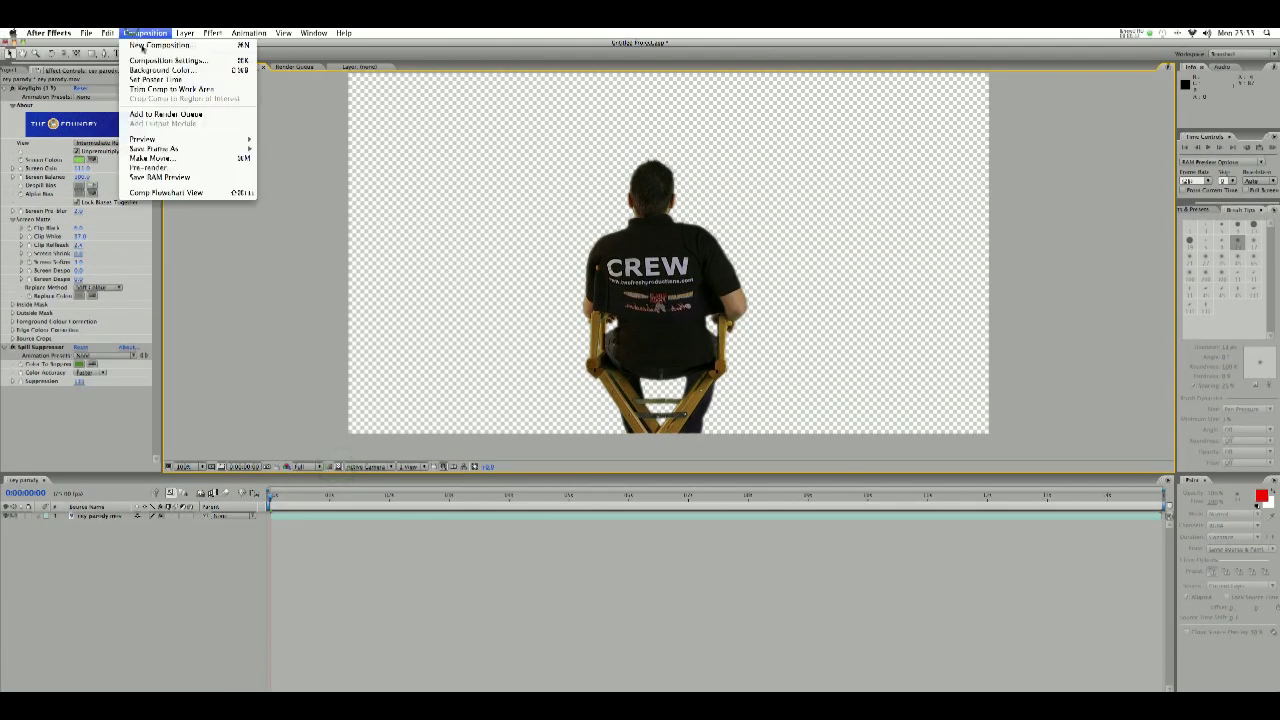
Step: Add cey parody to the Render Queue and set output channels to RGB + Alpha
click(183, 114)
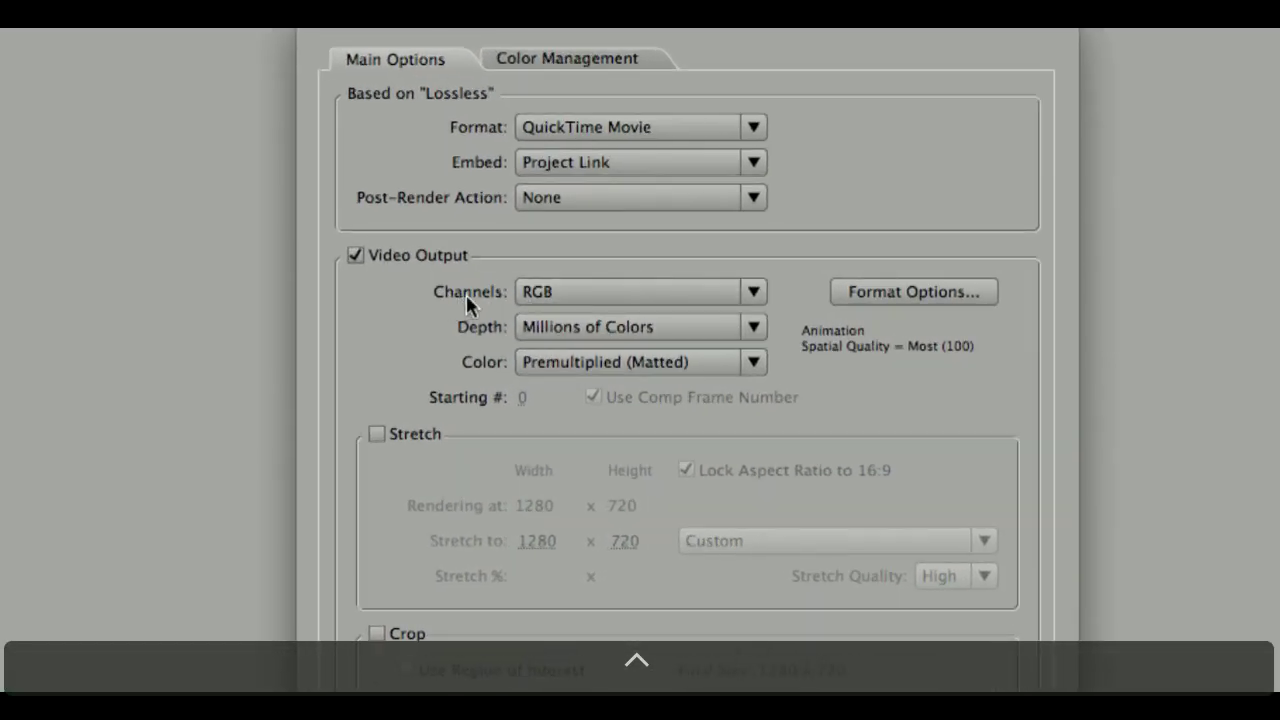
click(571, 292)
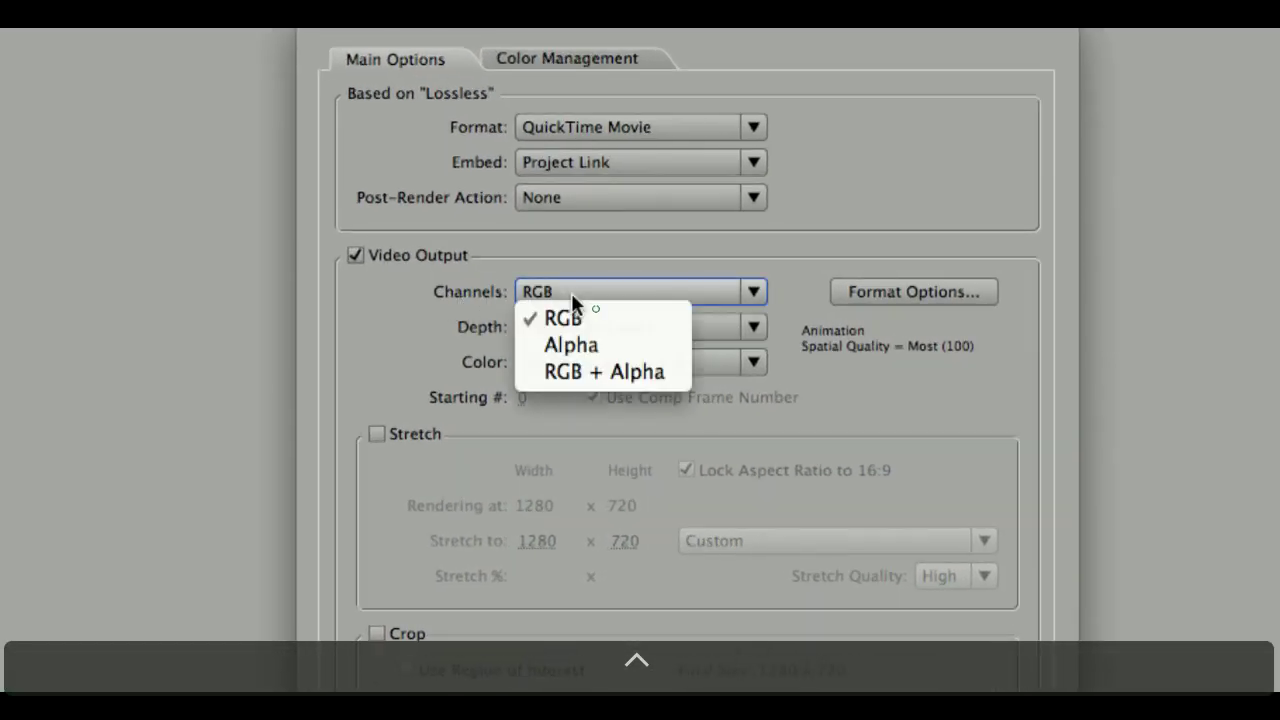
click(588, 374)
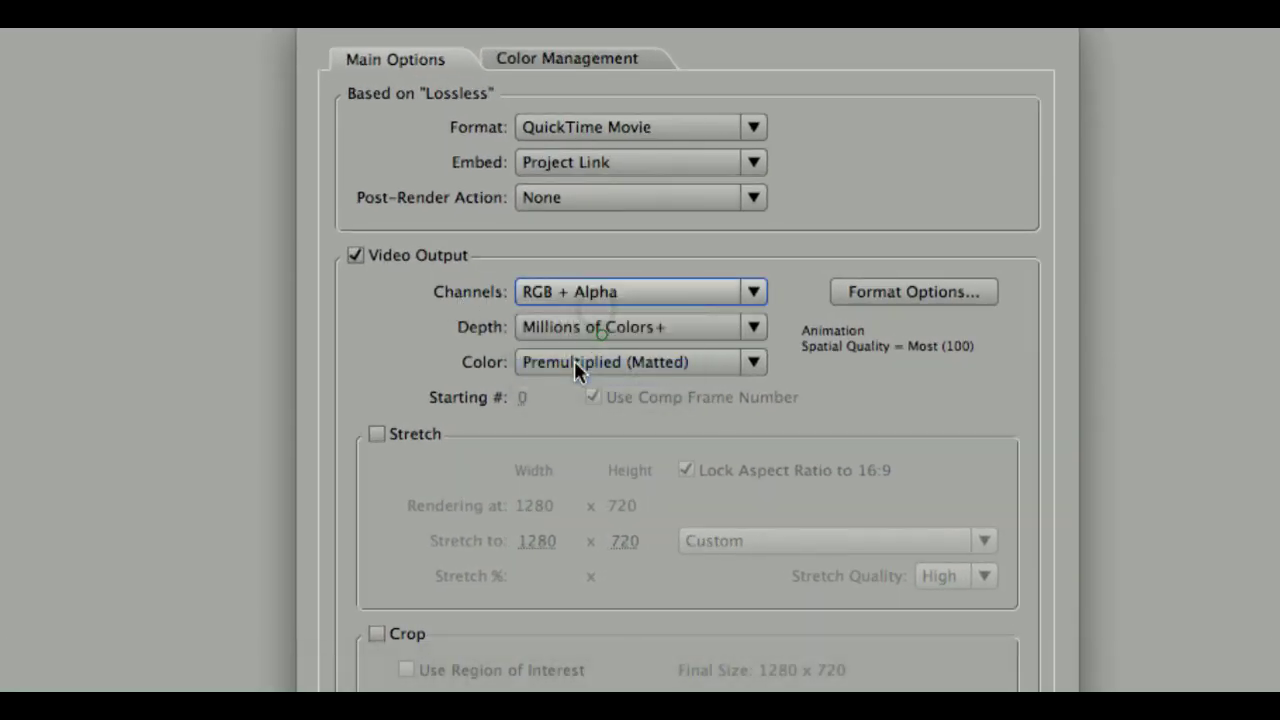
Step: Switch the QuickTime output channels back to RGB
click(568, 294)
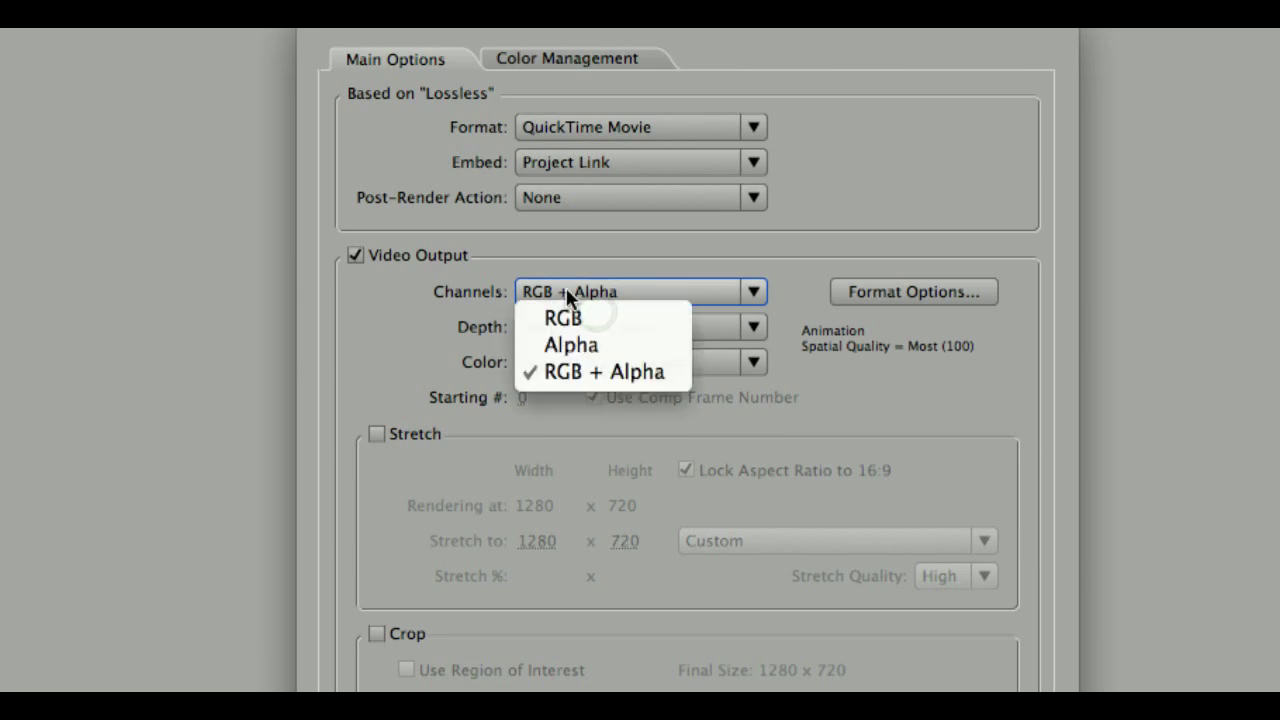
click(567, 294)
click(566, 290)
click(568, 314)
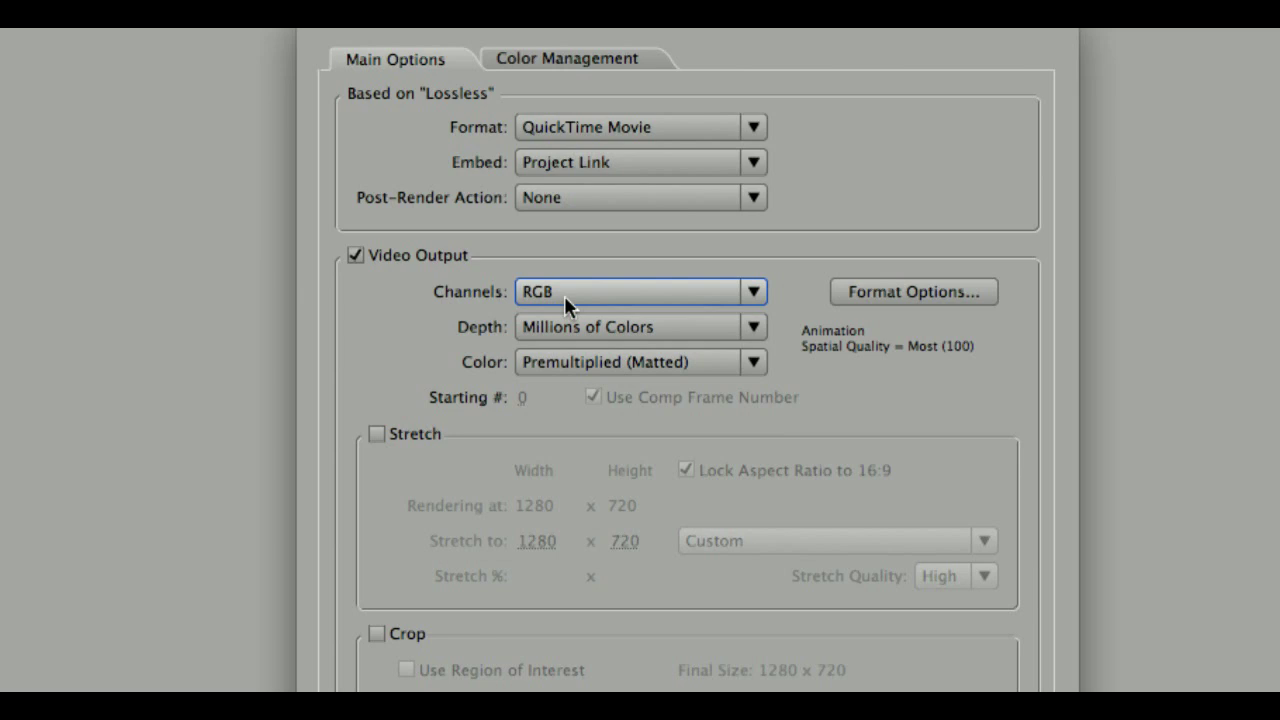
Step: Set the output module Channels to RGB + Alpha
click(592, 291)
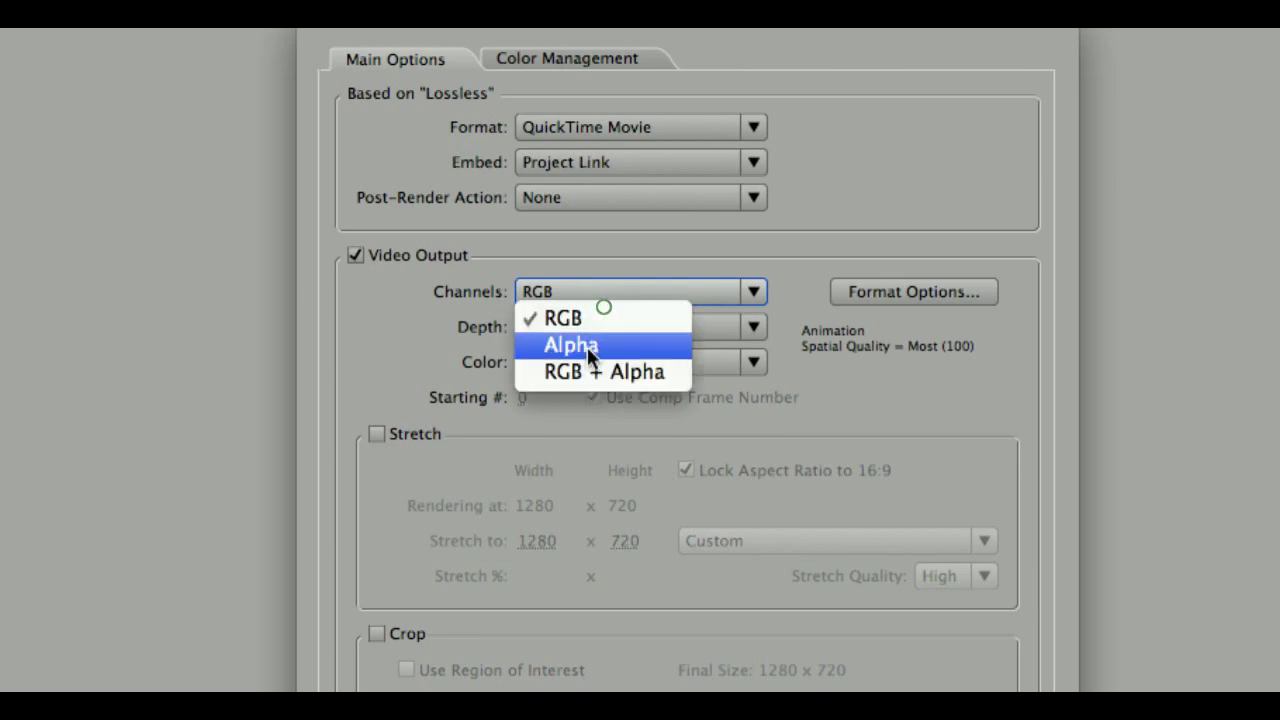
click(612, 368)
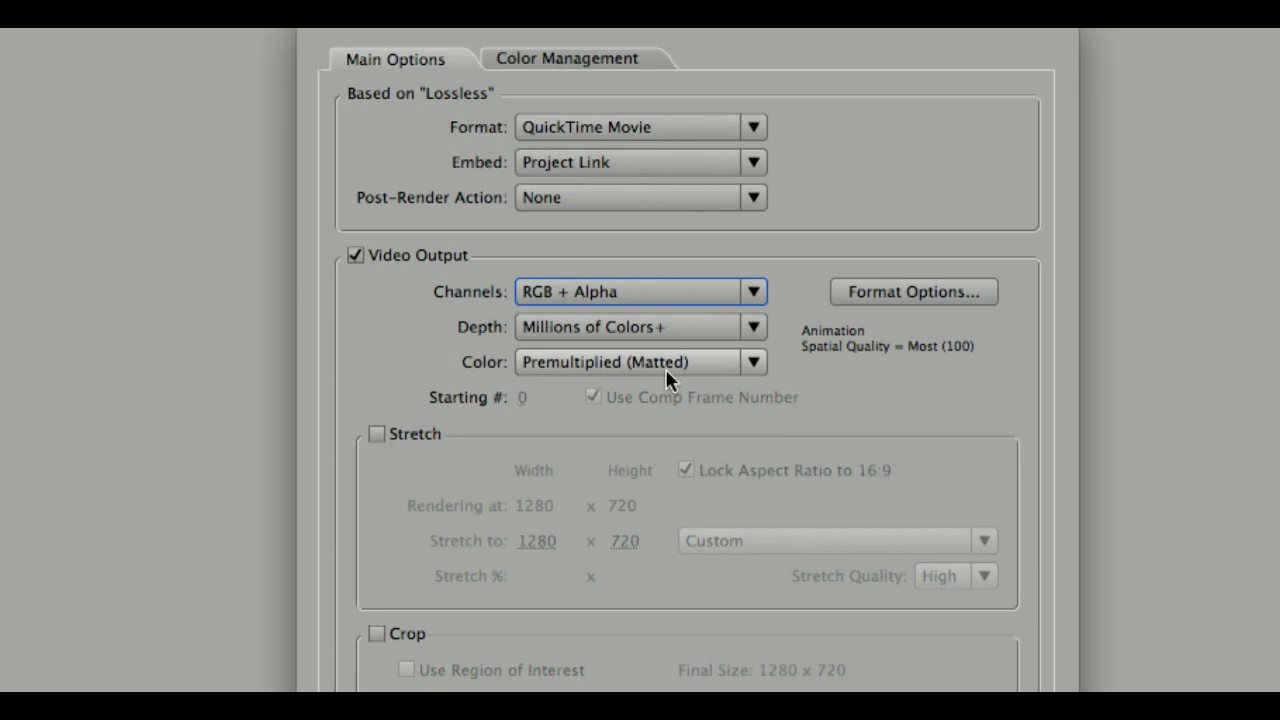
click(629, 292)
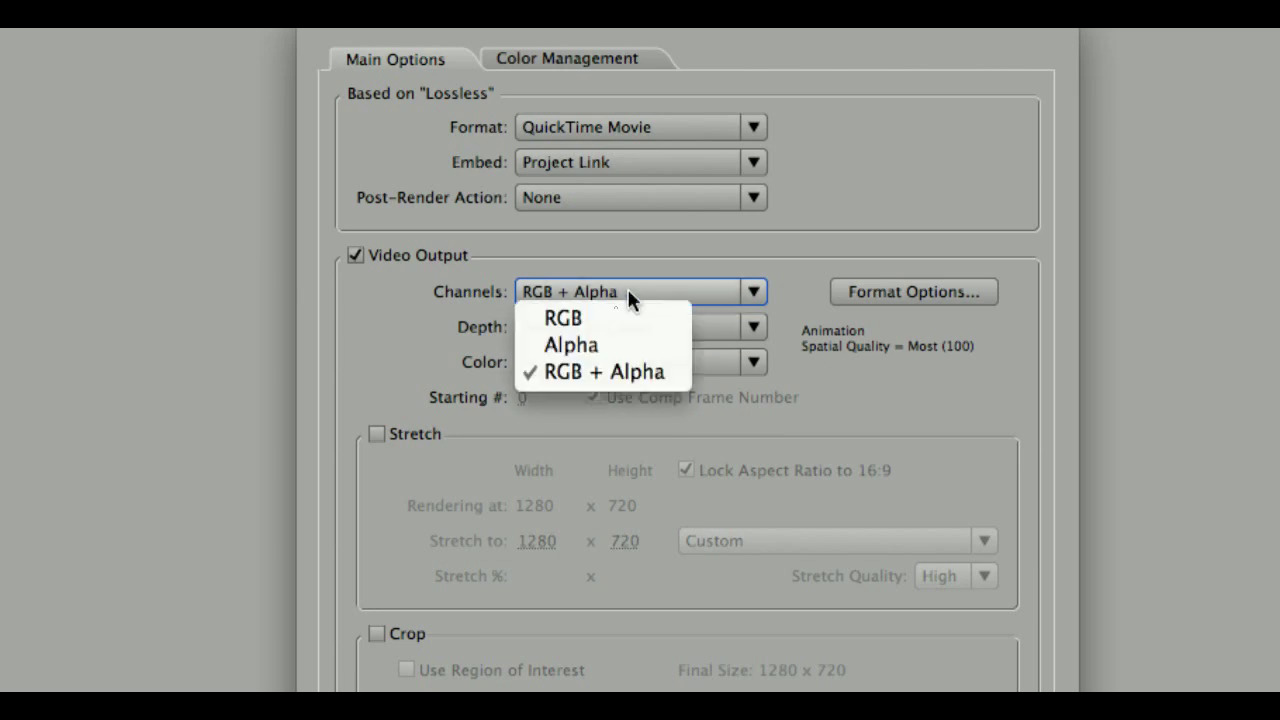
click(627, 288)
Step: Check that colour Depth stays at Millions of Colors+
click(647, 330)
click(646, 326)
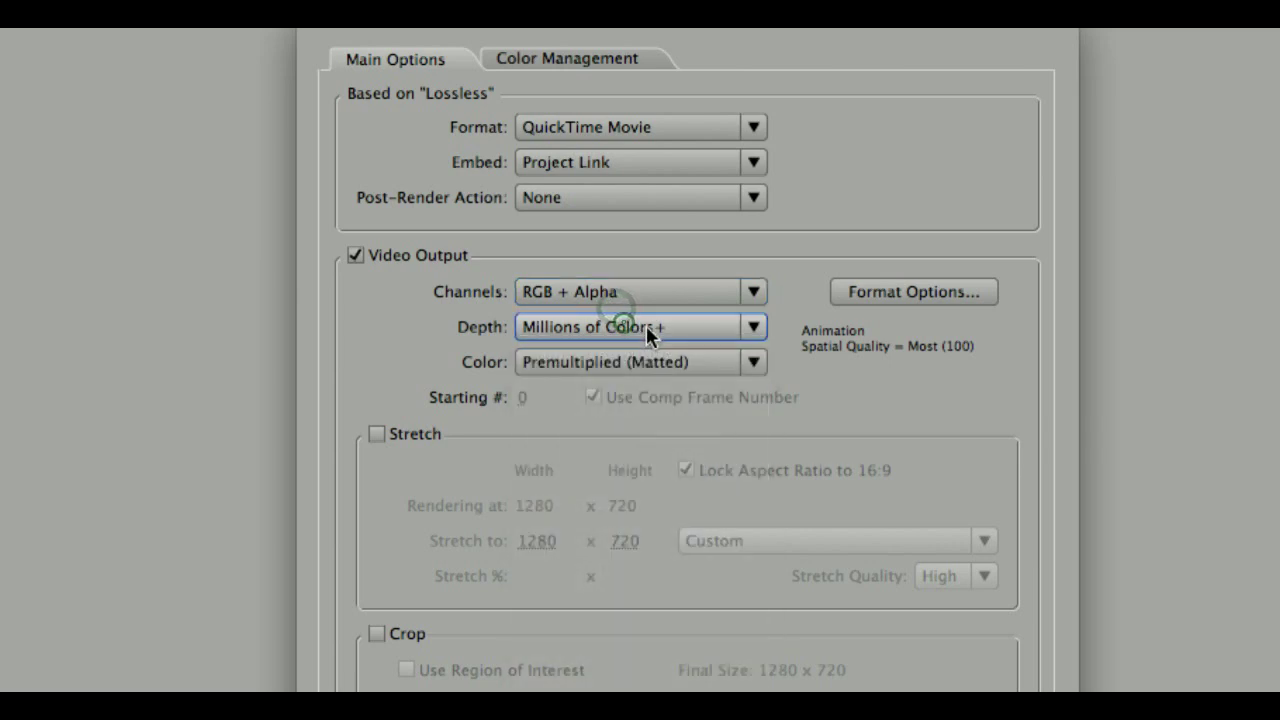
click(646, 325)
click(646, 325)
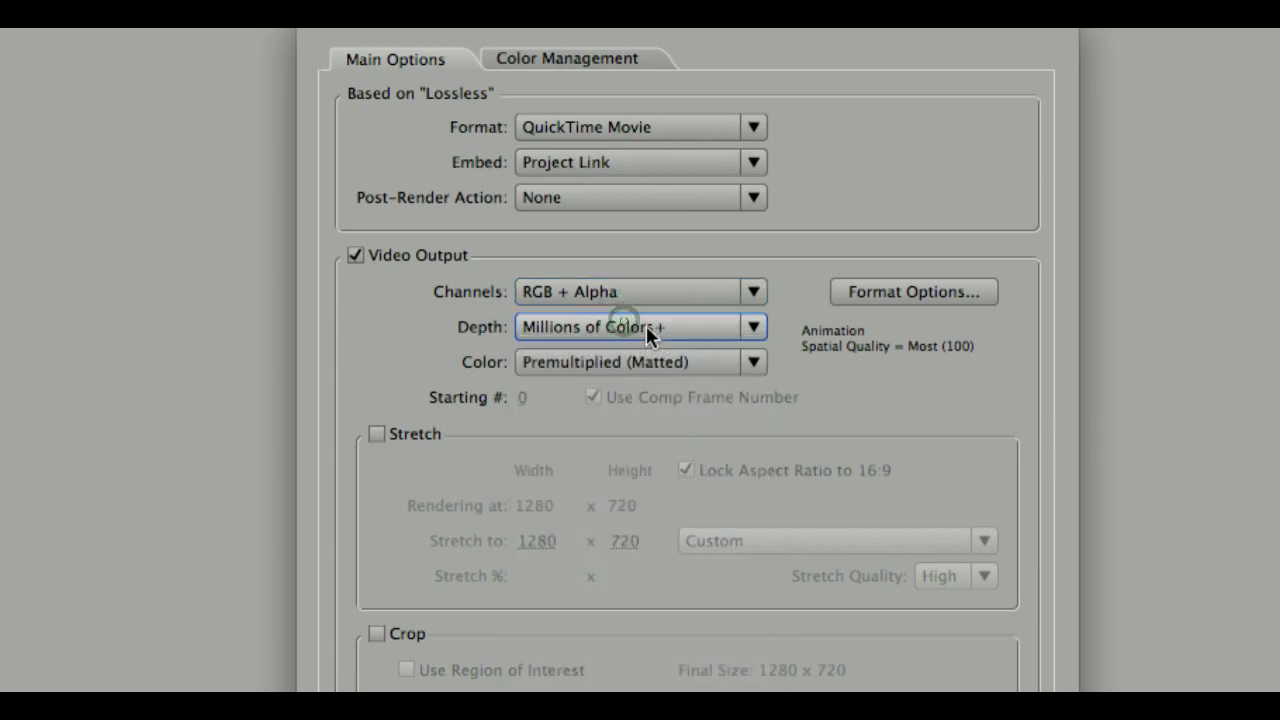